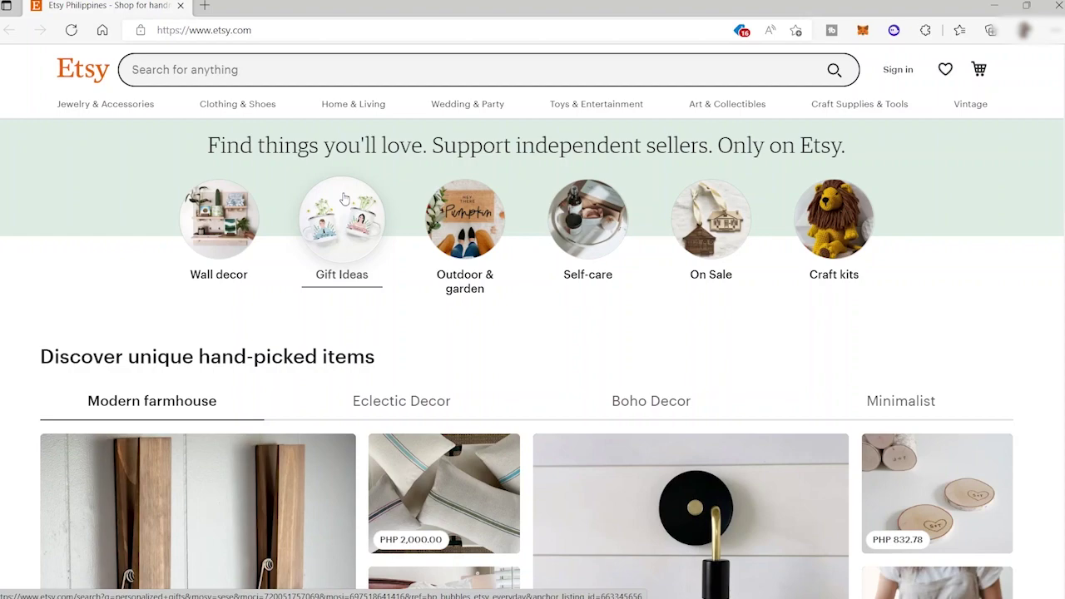
Step: Open canva.com in a new browser tab beside Etsy
key(ctrl+t)
text(canva.com)
key(Return)
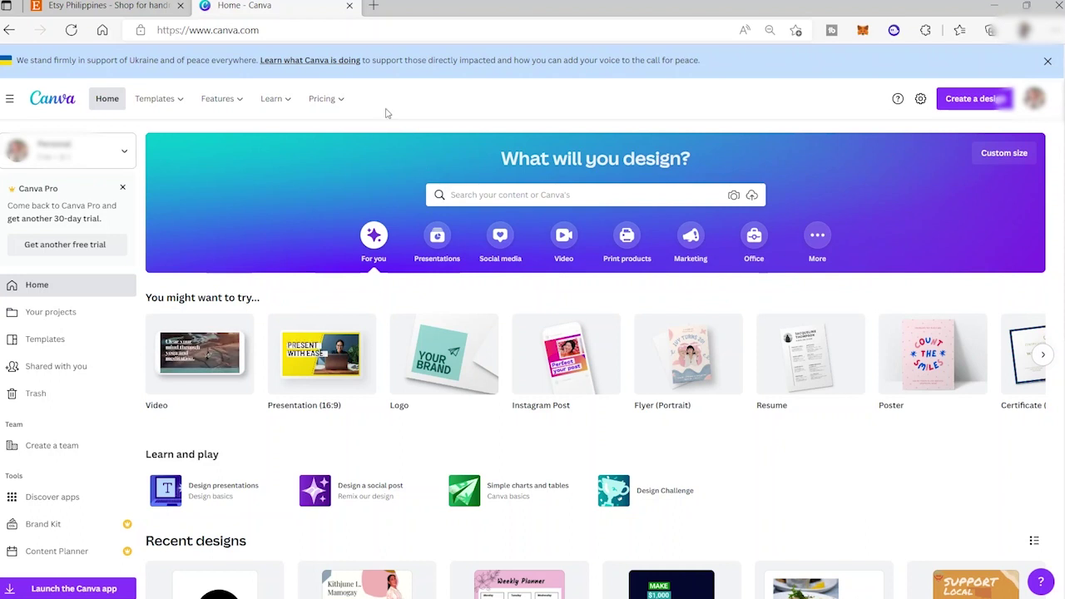
Step: Look over the recent designs on Canva's home page, then bring up the Create a design menu
mouse_move(412, 89)
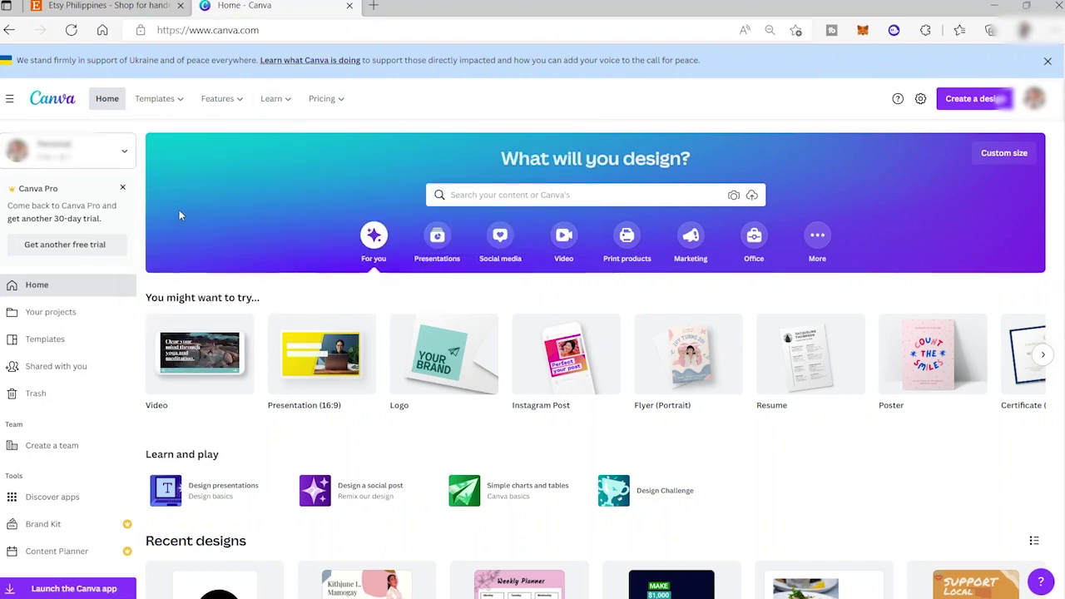
scroll(324, 252, down, 3)
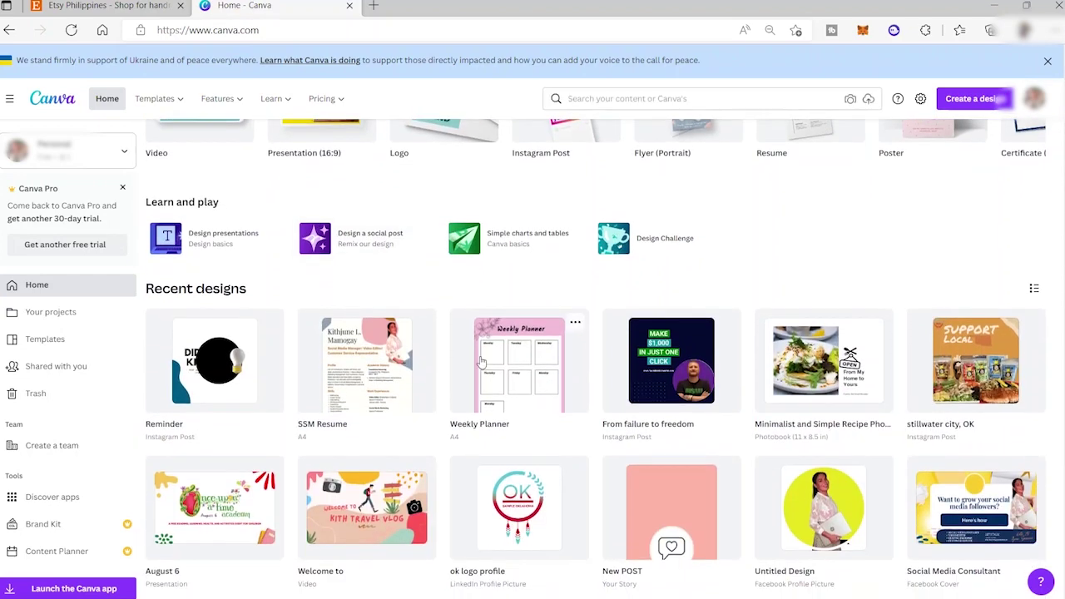
scroll(533, 437, up, 3)
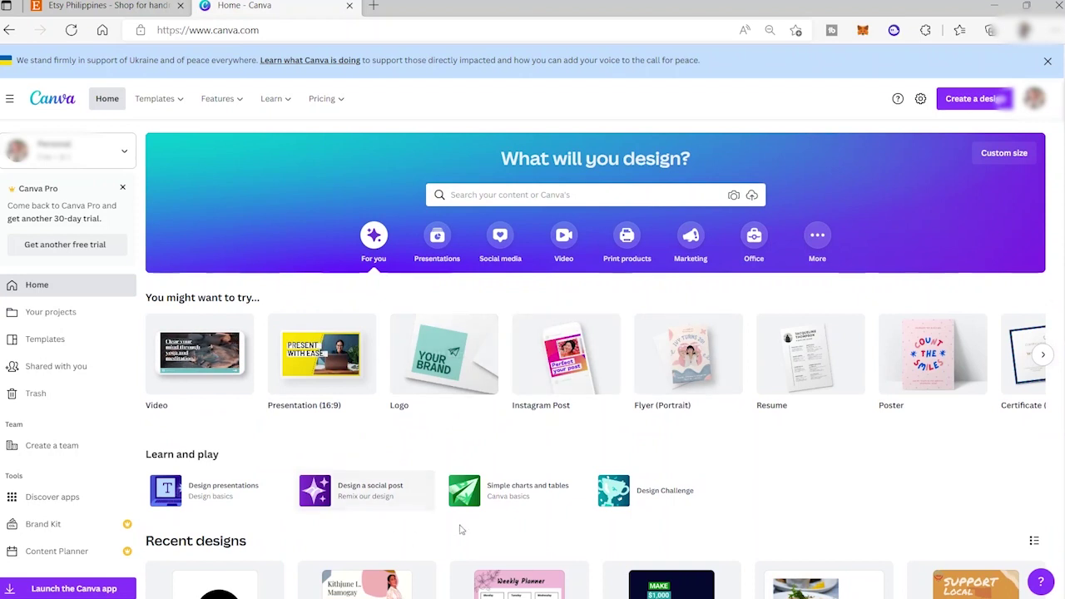
click(967, 107)
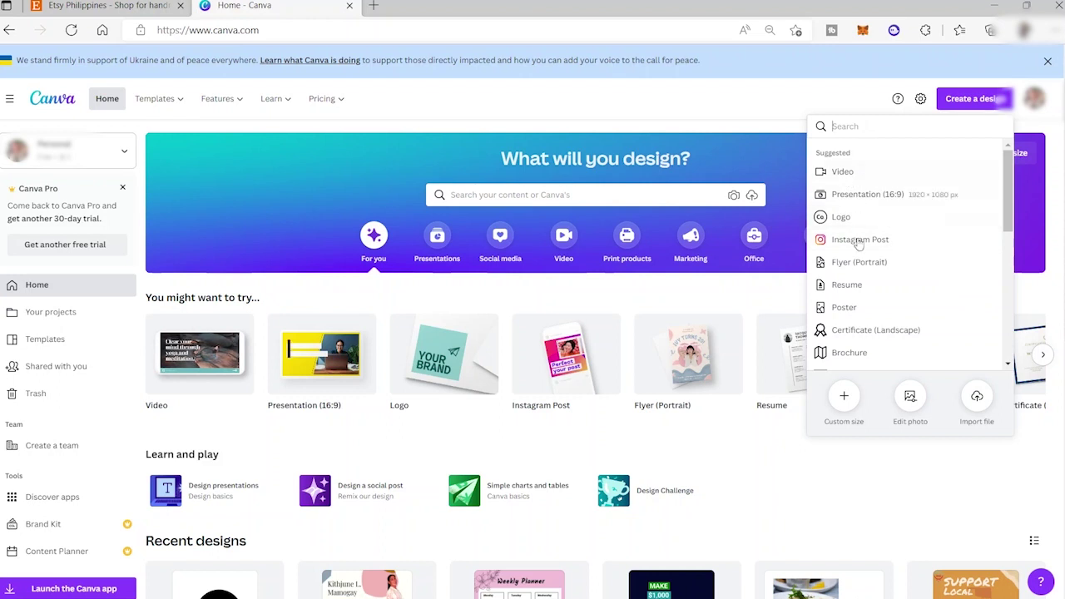
Step: Skip Custom size and browse the 'planner' template search results
click(846, 404)
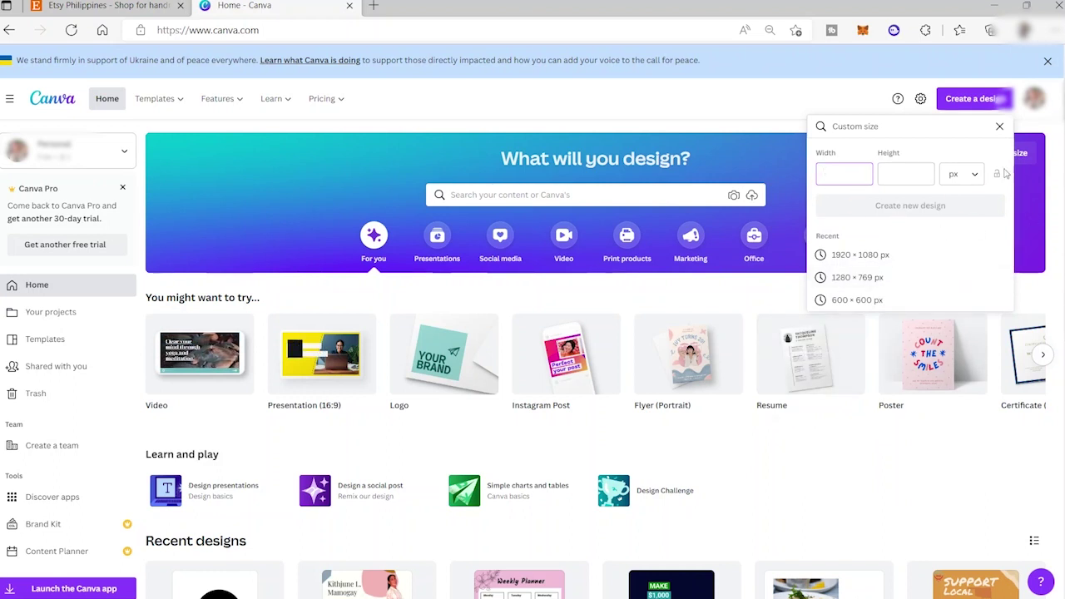
click(522, 198)
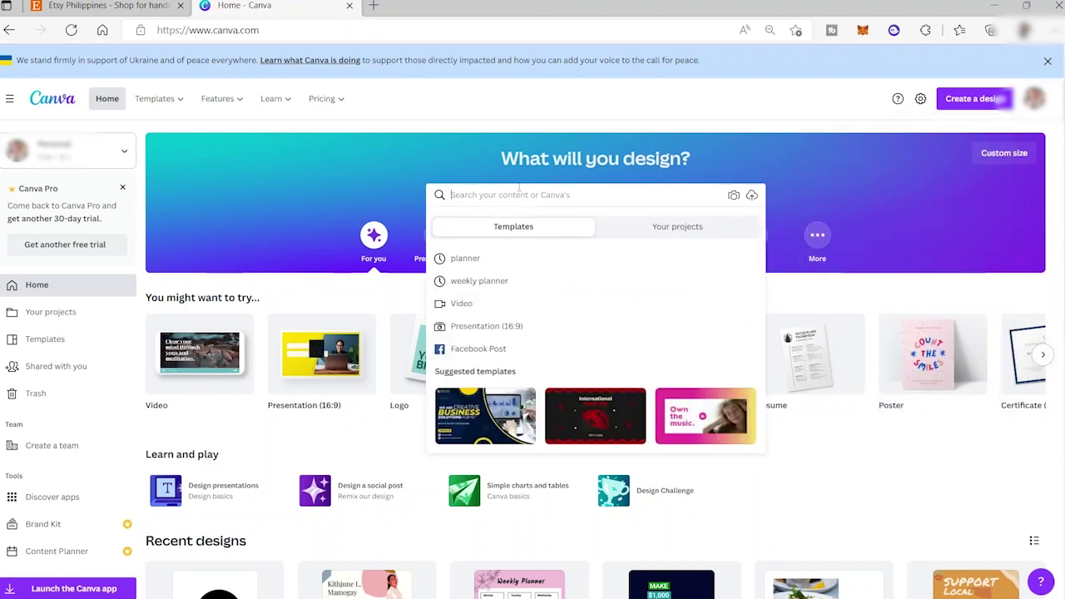
text(planner)
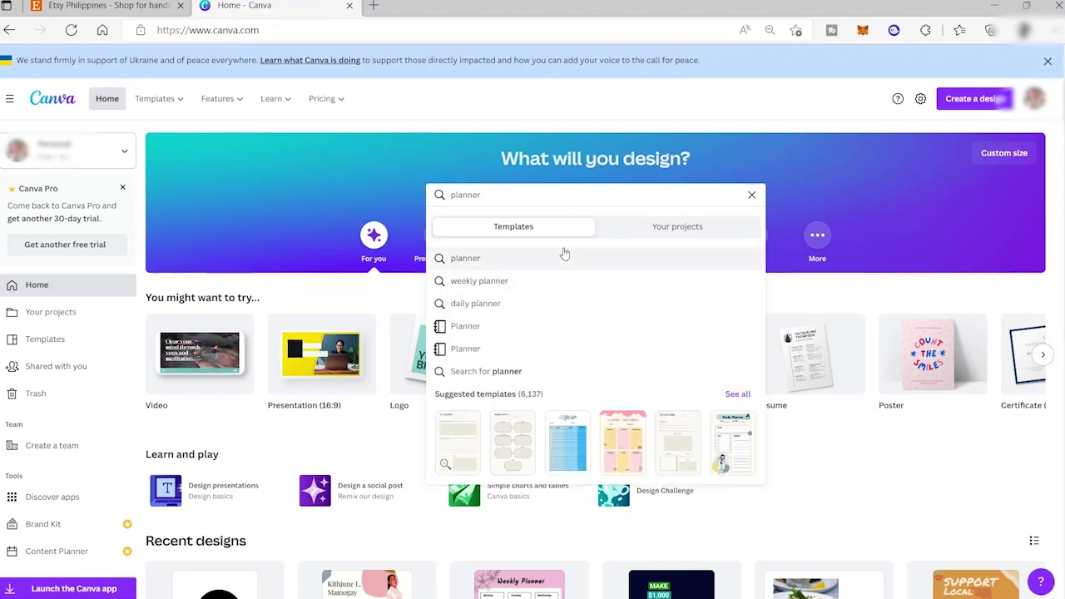
click(502, 258)
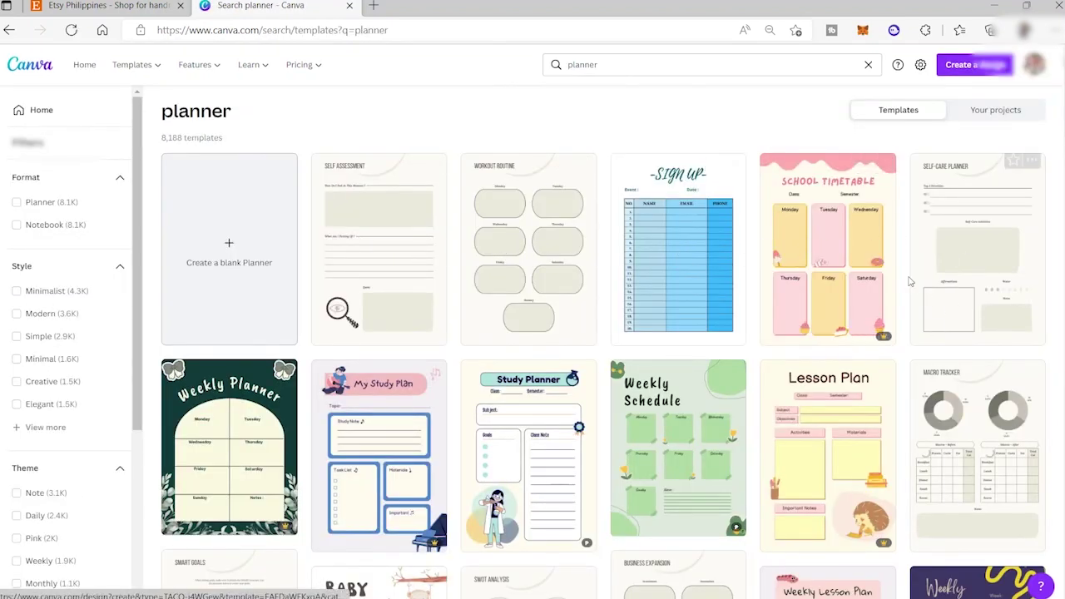
scroll(744, 304, down, 2)
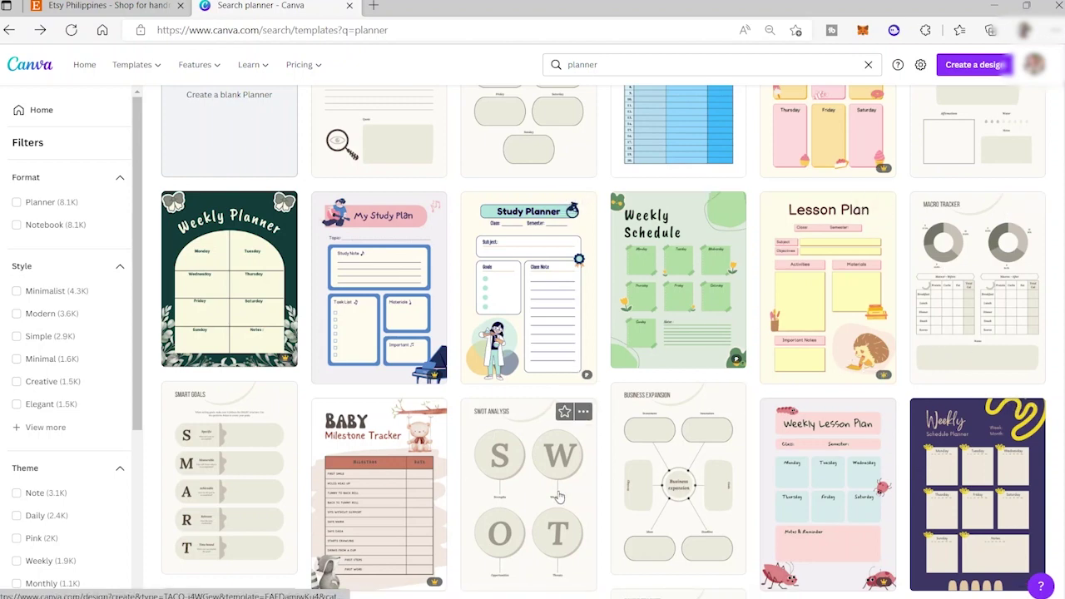
scroll(555, 494, down, 4)
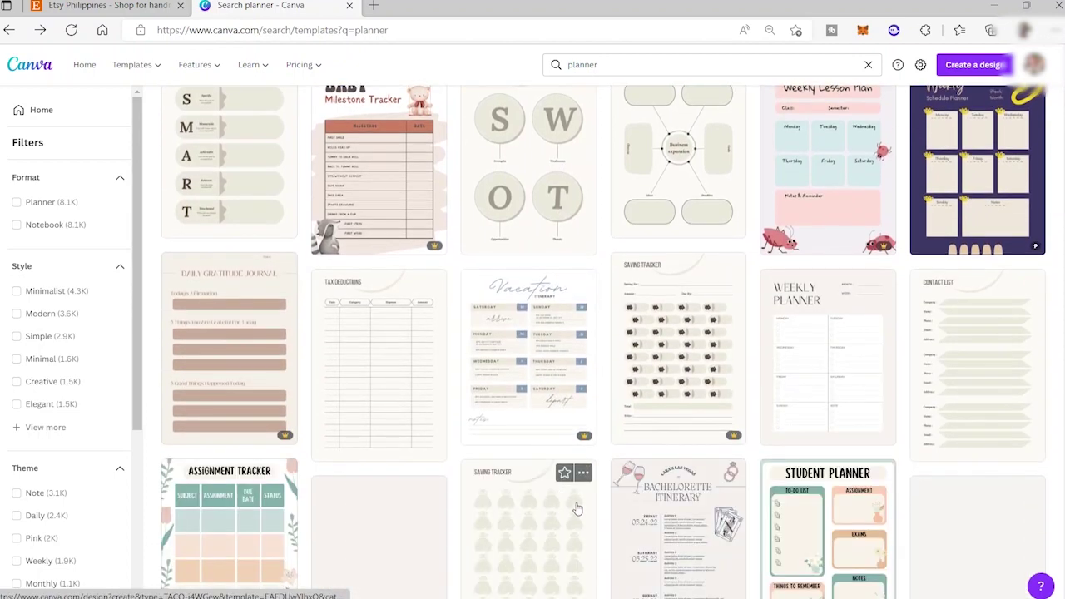
scroll(570, 499, up, 6)
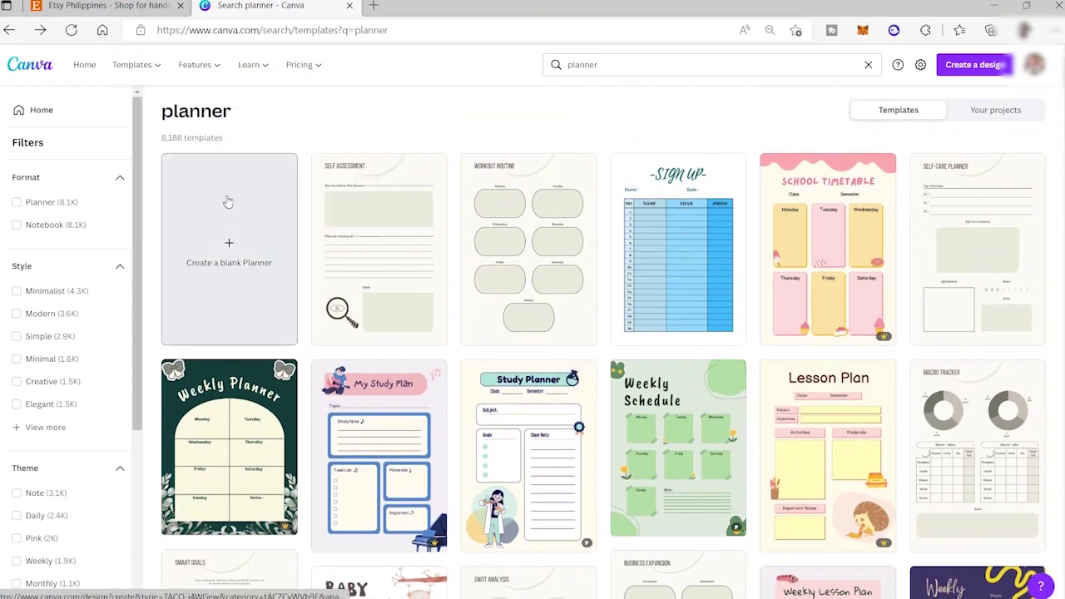
Step: Create a blank A4 Planner design from the template results
click(230, 252)
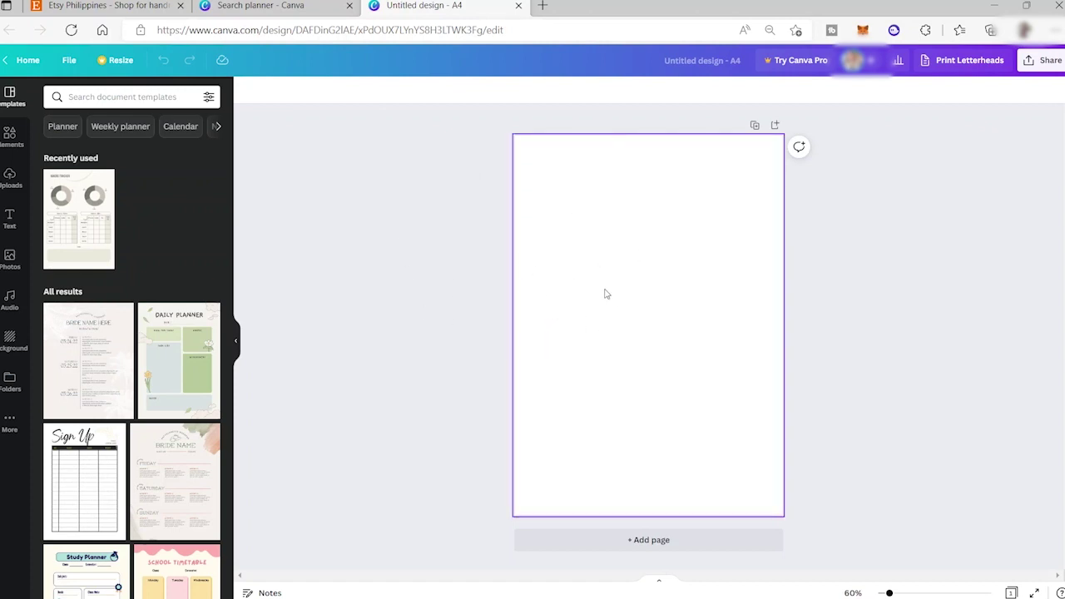
Step: Fill the blank page's background with the custom pink #E8A9BE
click(619, 256)
click(246, 93)
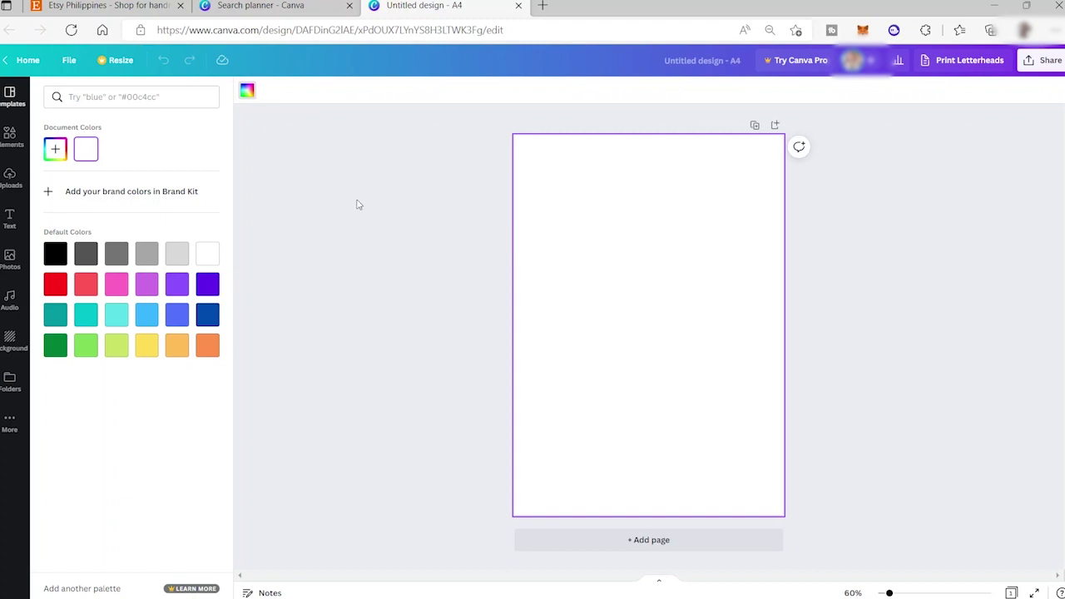
click(252, 95)
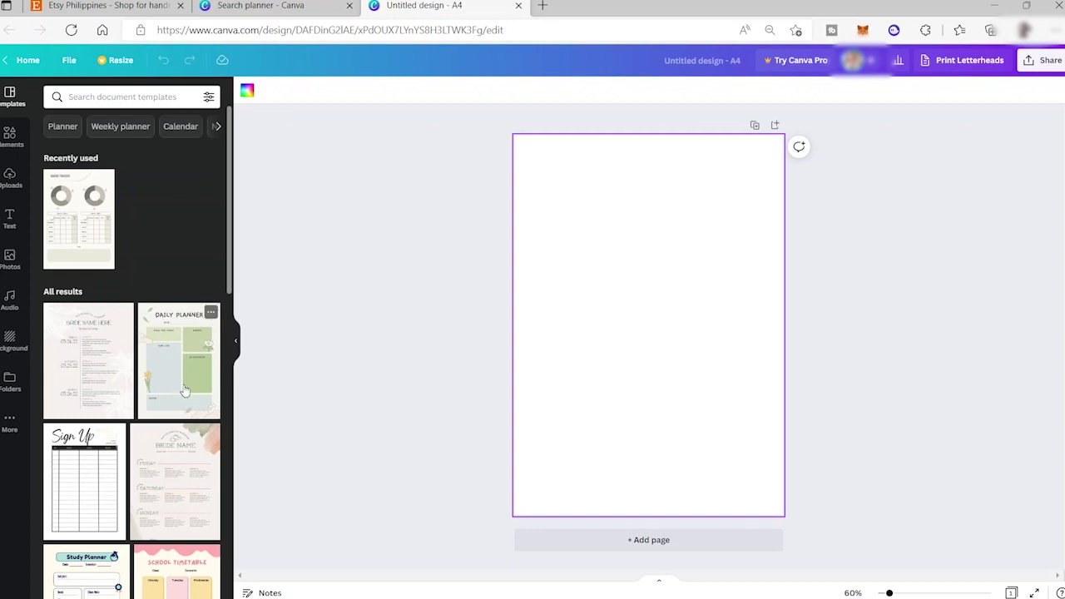
click(247, 92)
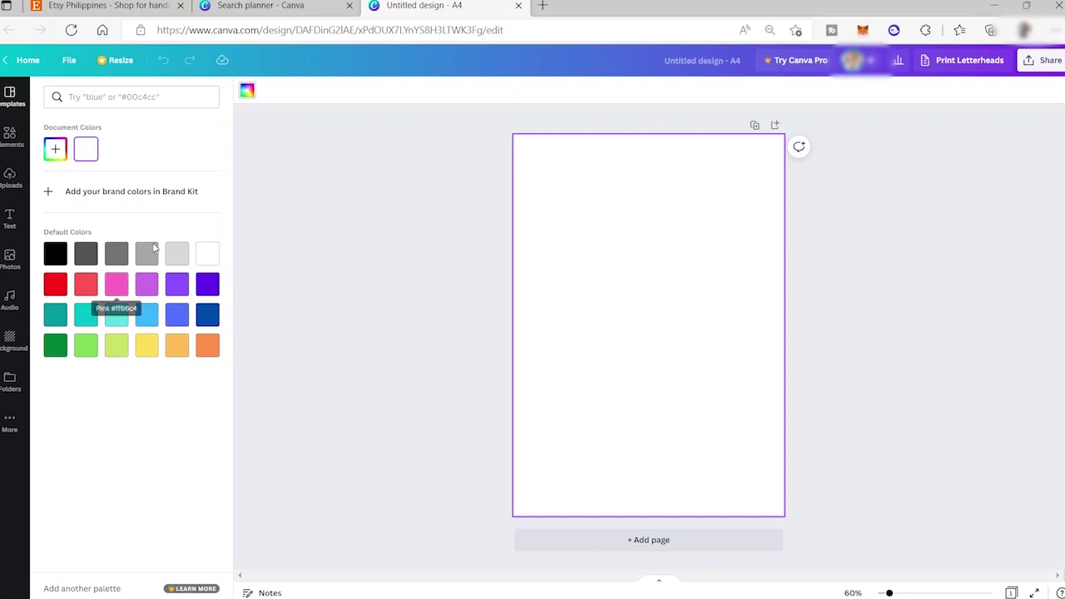
click(55, 149)
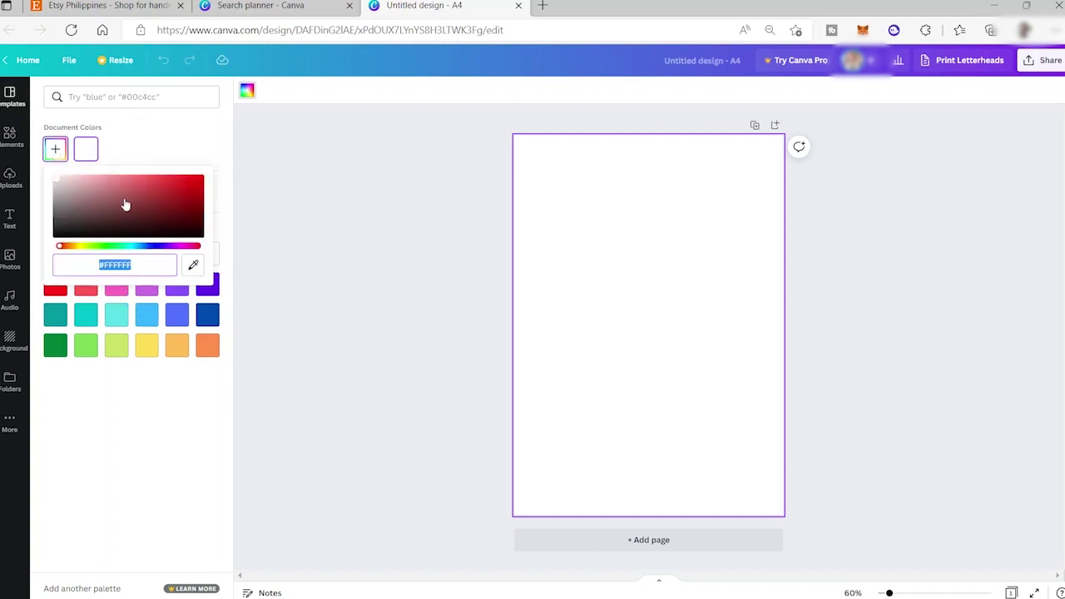
text(#E8A9BE)
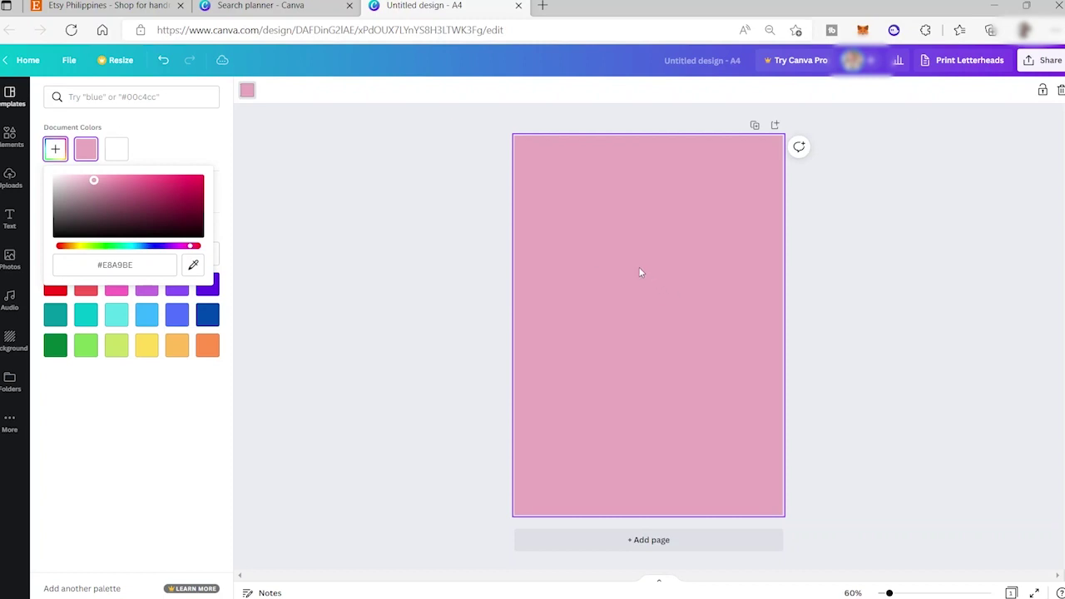
click(595, 249)
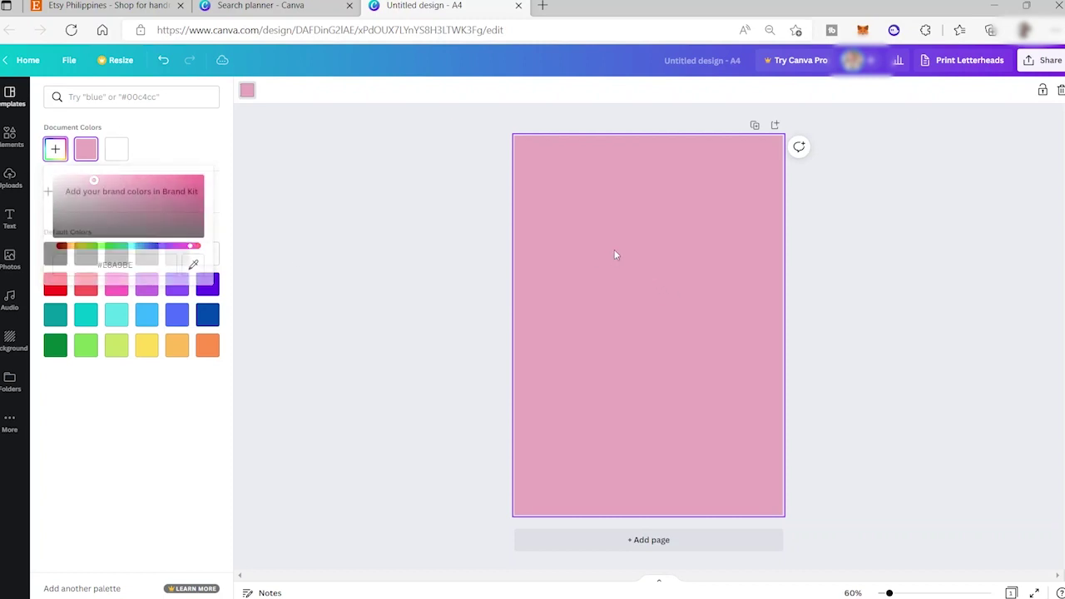
click(6, 220)
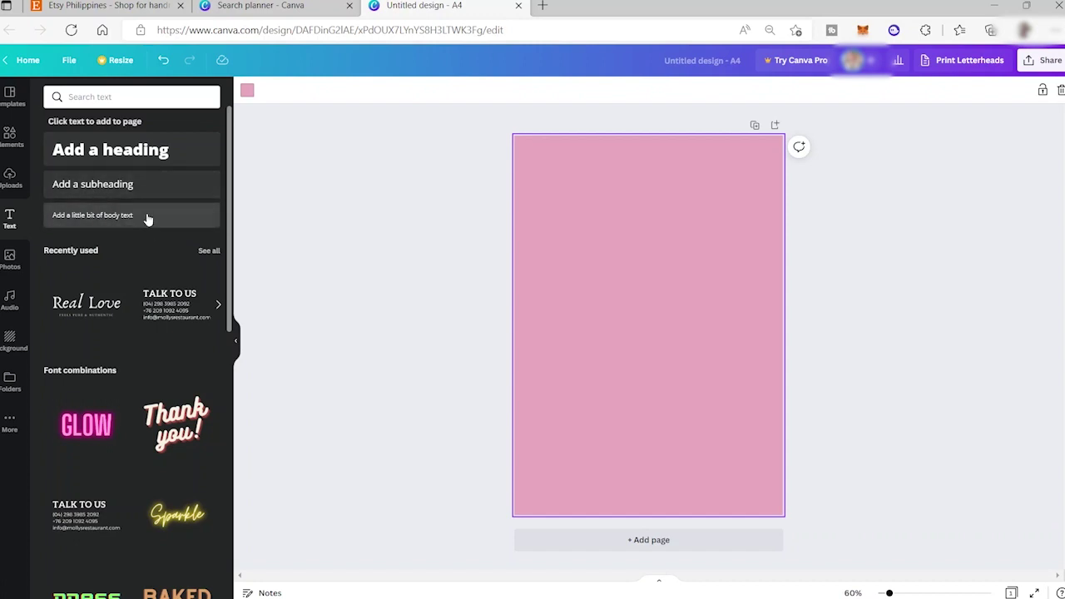
Step: Add an Open Sans Extra Bold 56 heading reading 'Weekly Planner'
click(119, 157)
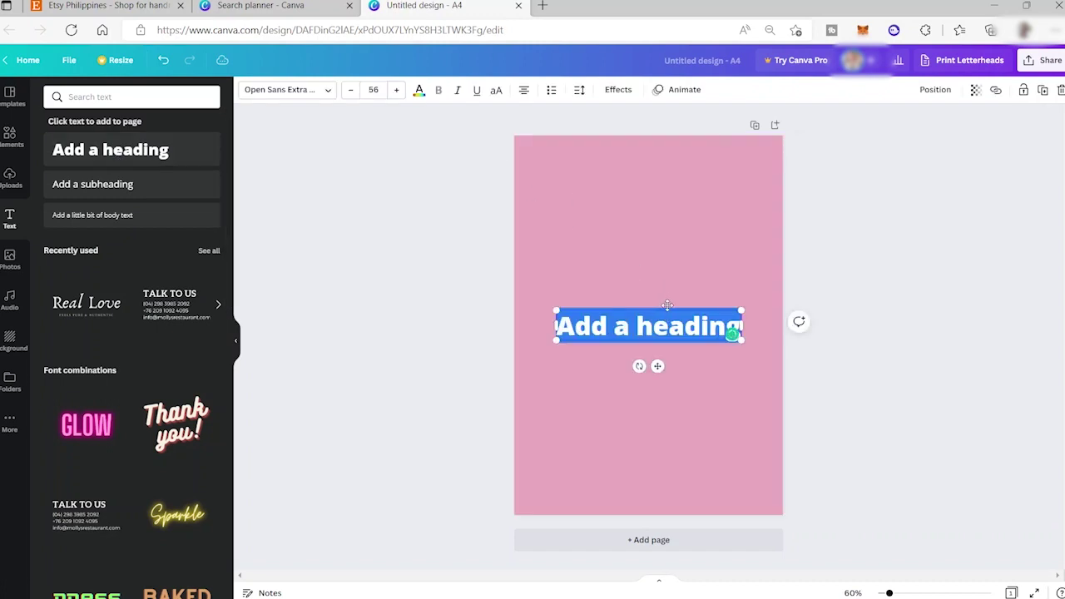
text(Week)
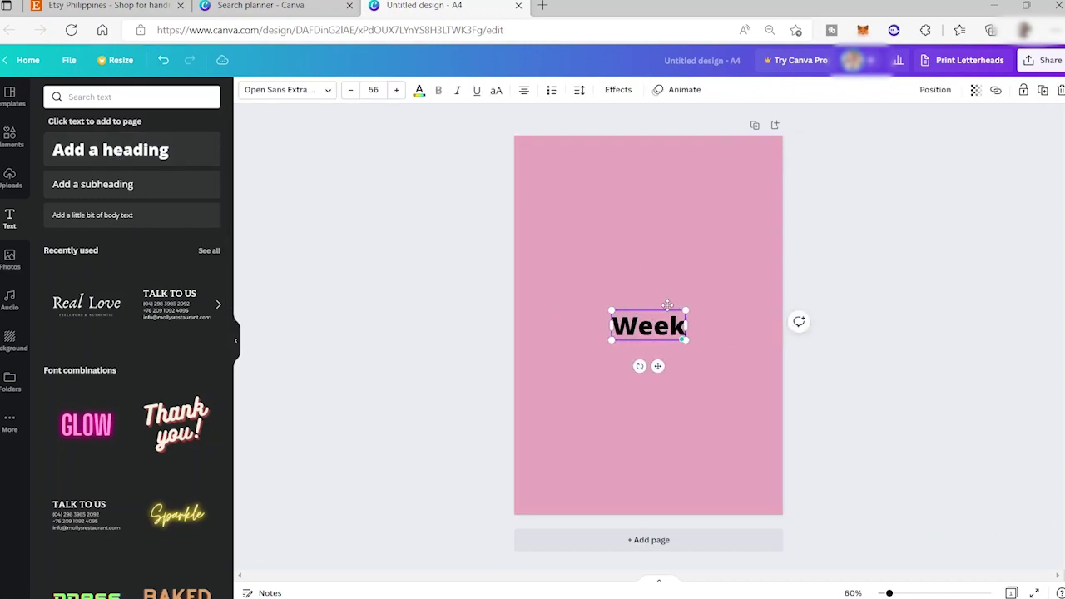
text(ly P)
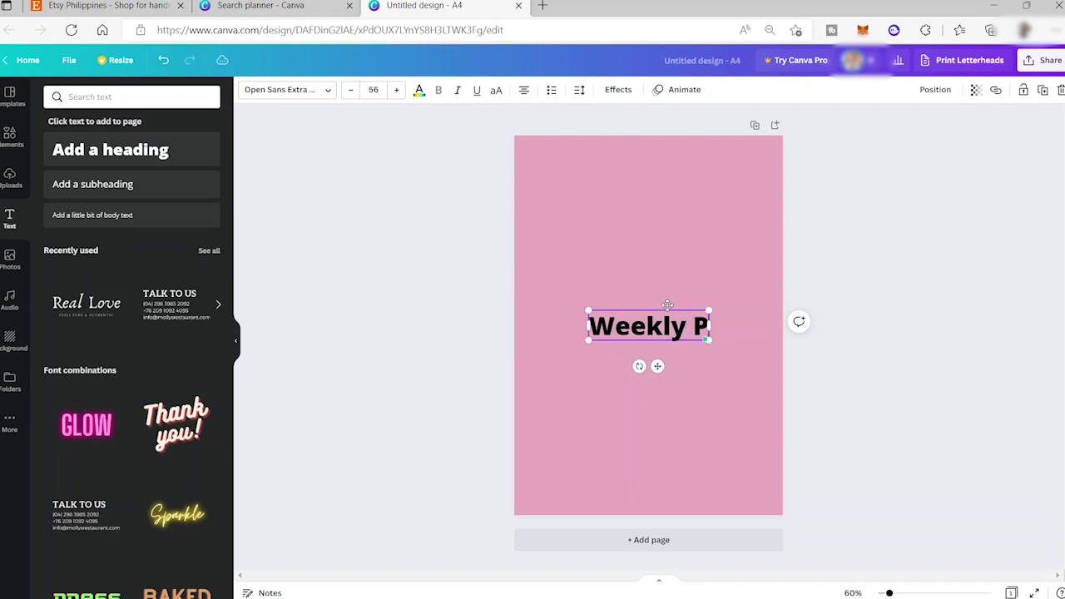
text(lanner)
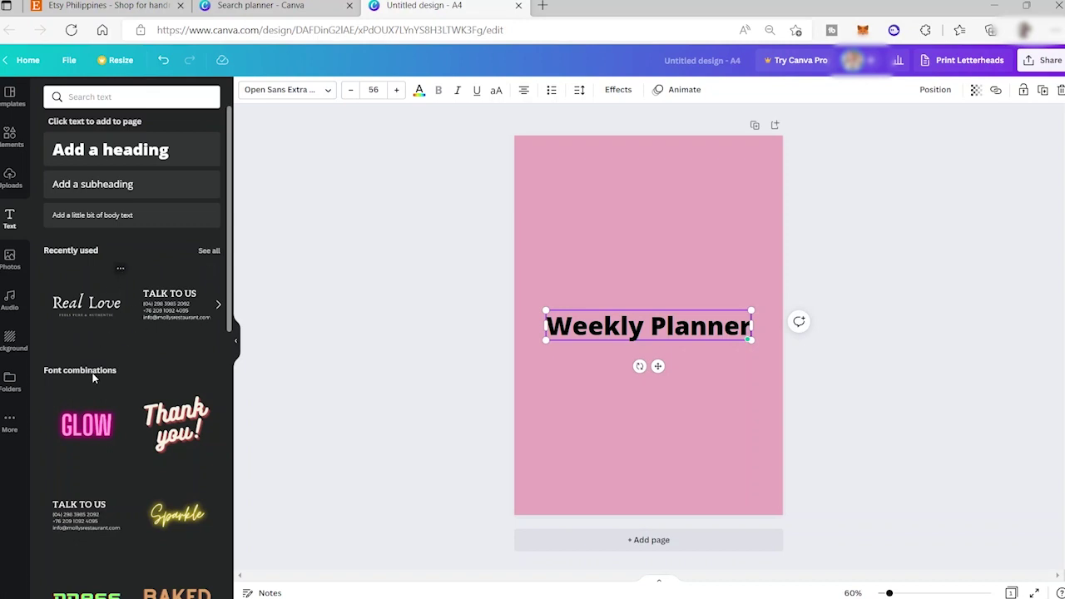
scroll(74, 387, down, 5)
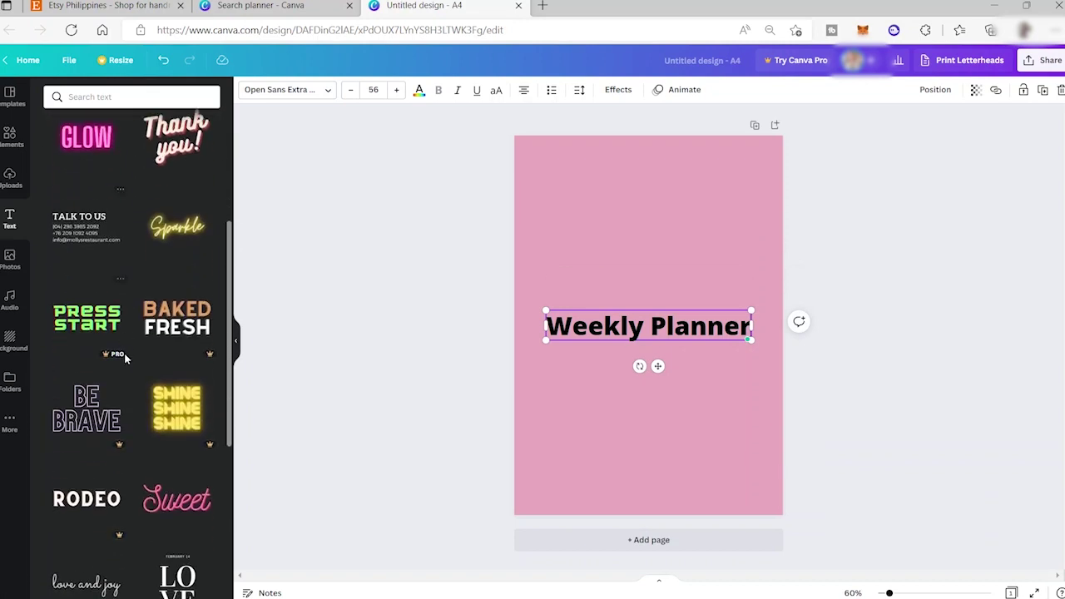
scroll(141, 350, down, 3)
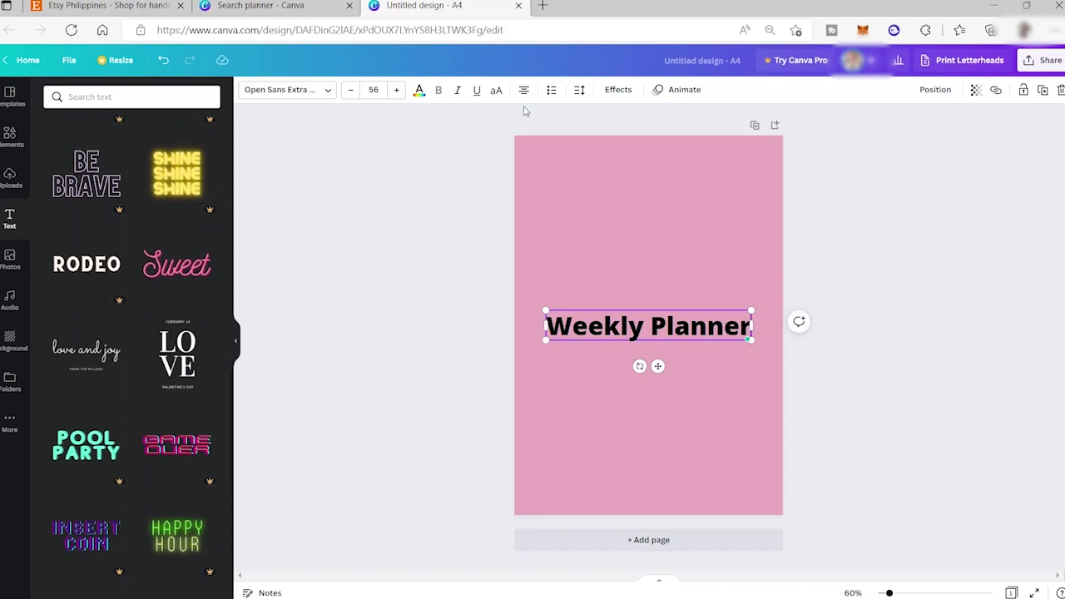
Step: Change the heading font to Kalam Bold and enlarge it slightly
click(324, 90)
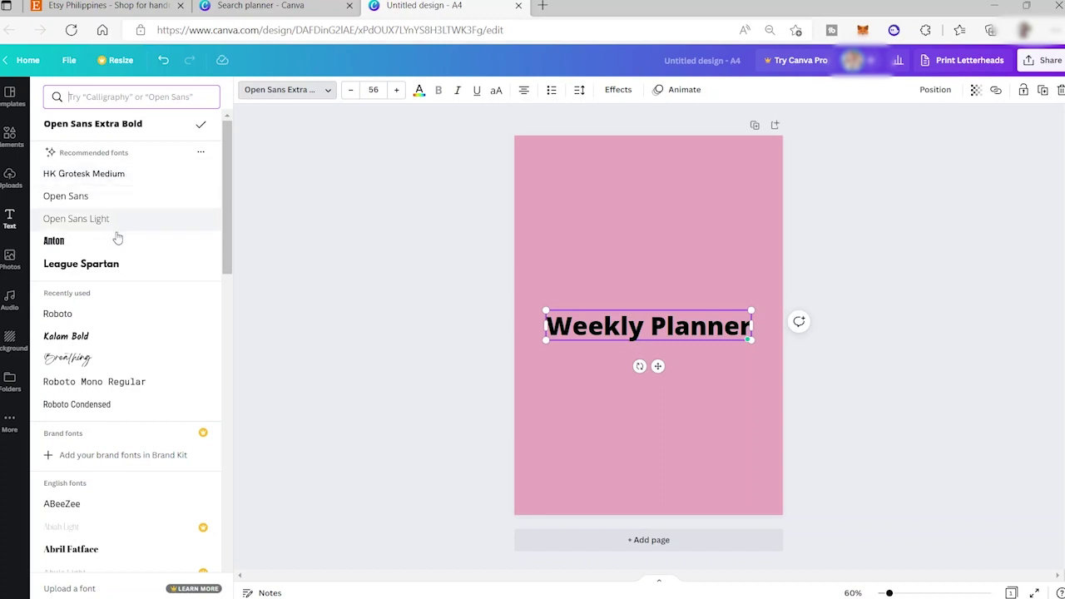
click(116, 337)
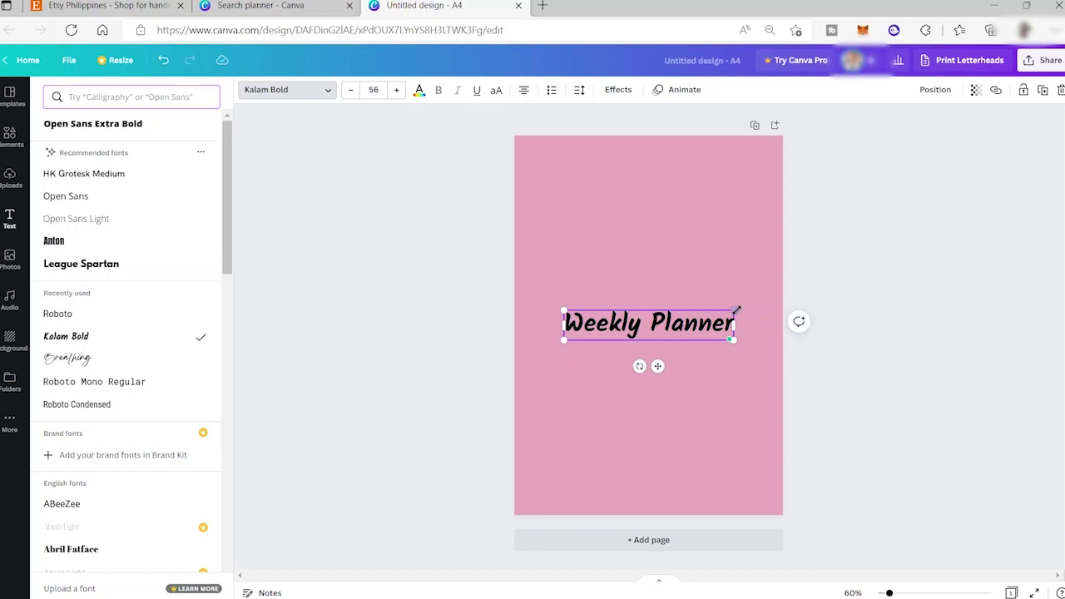
drag(735, 309, 740, 308)
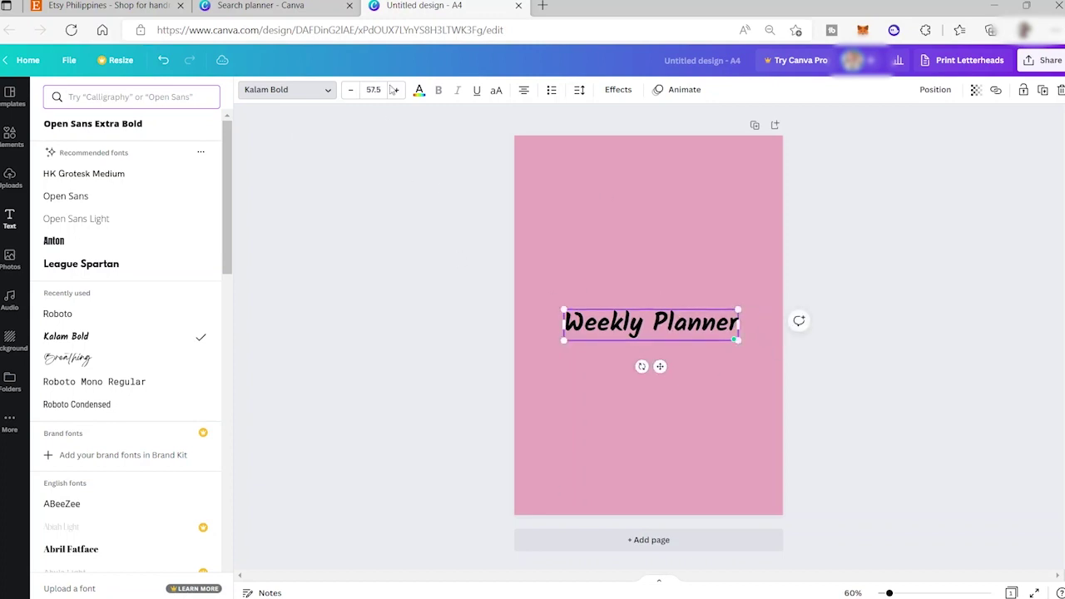
Step: Browse 'blue' text colours, then move the title to the top centre of the page
click(418, 89)
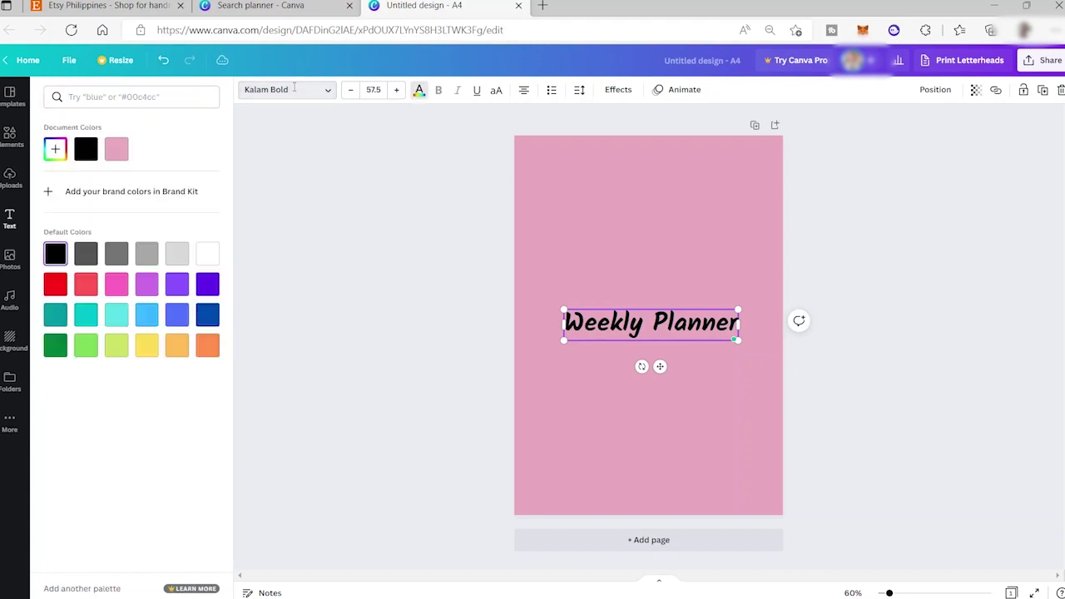
click(129, 93)
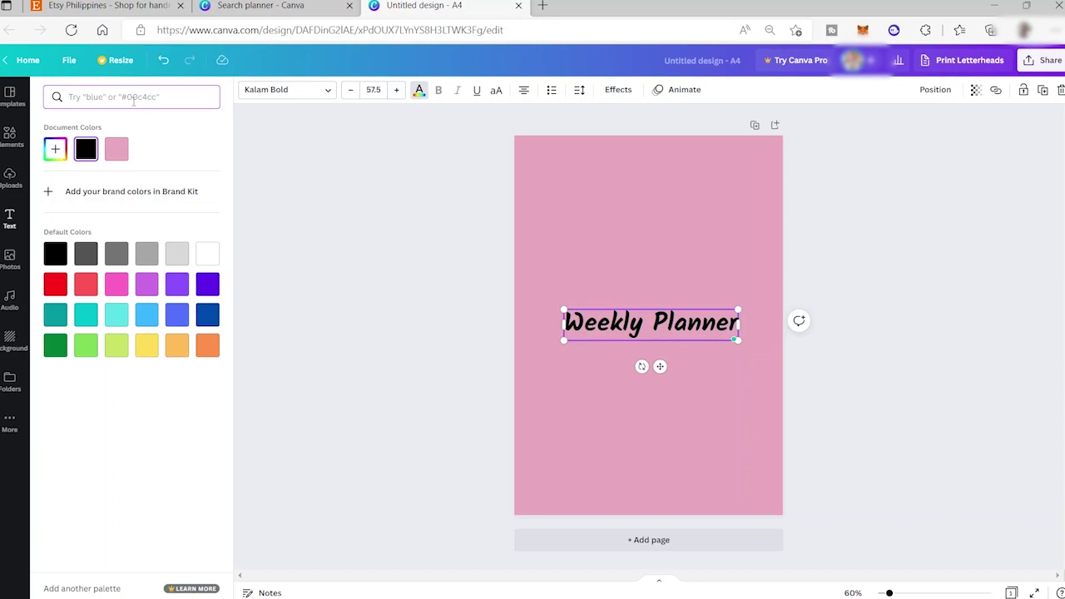
text(blue)
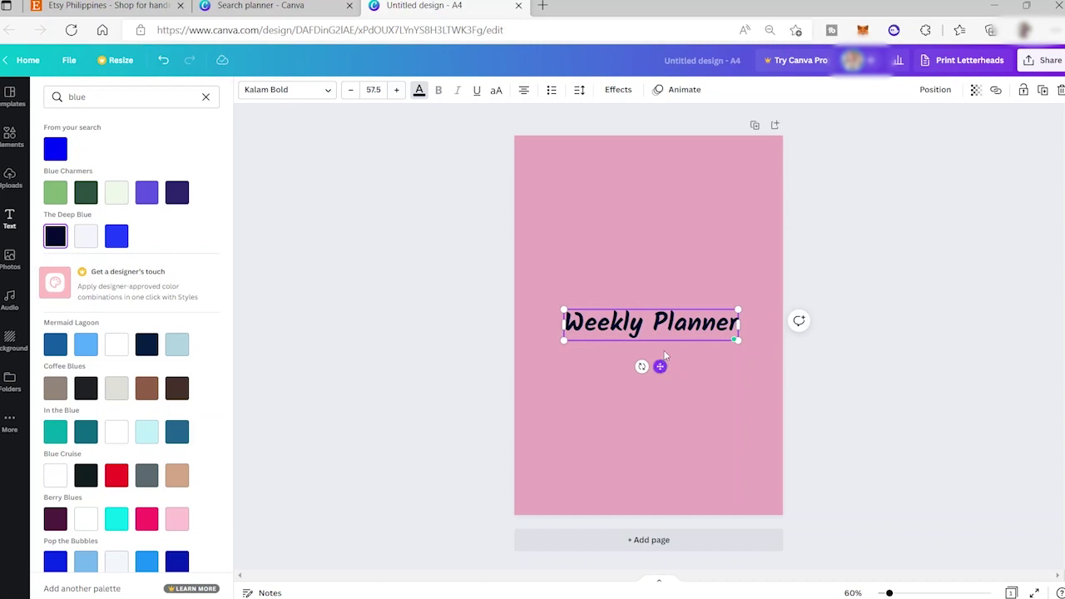
drag(664, 356, 659, 203)
click(738, 277)
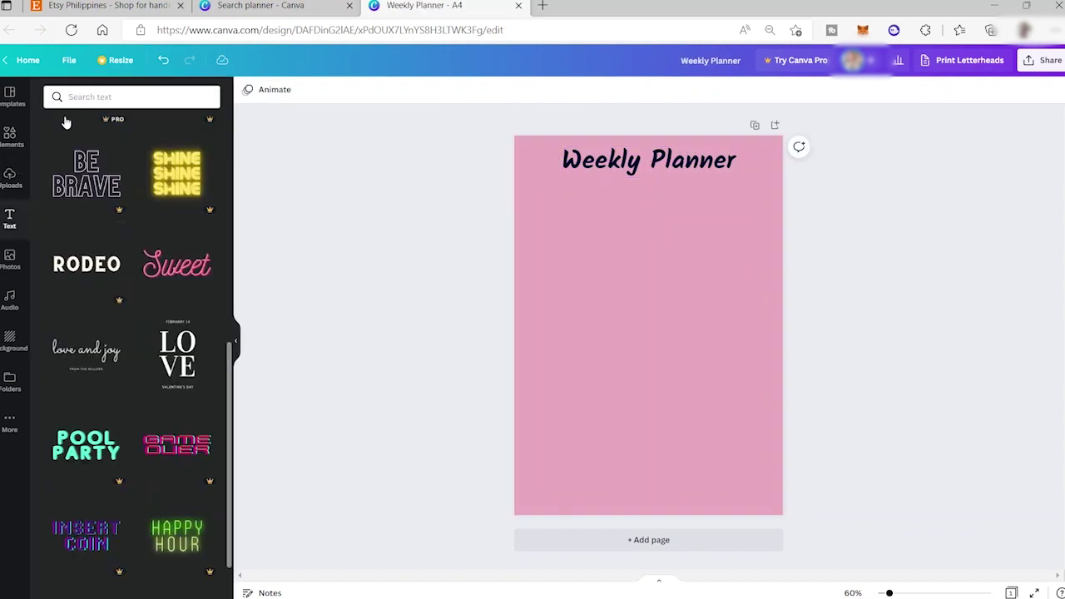
Step: Add a black line-art flower from the 'flower' Graphics search results
click(11, 149)
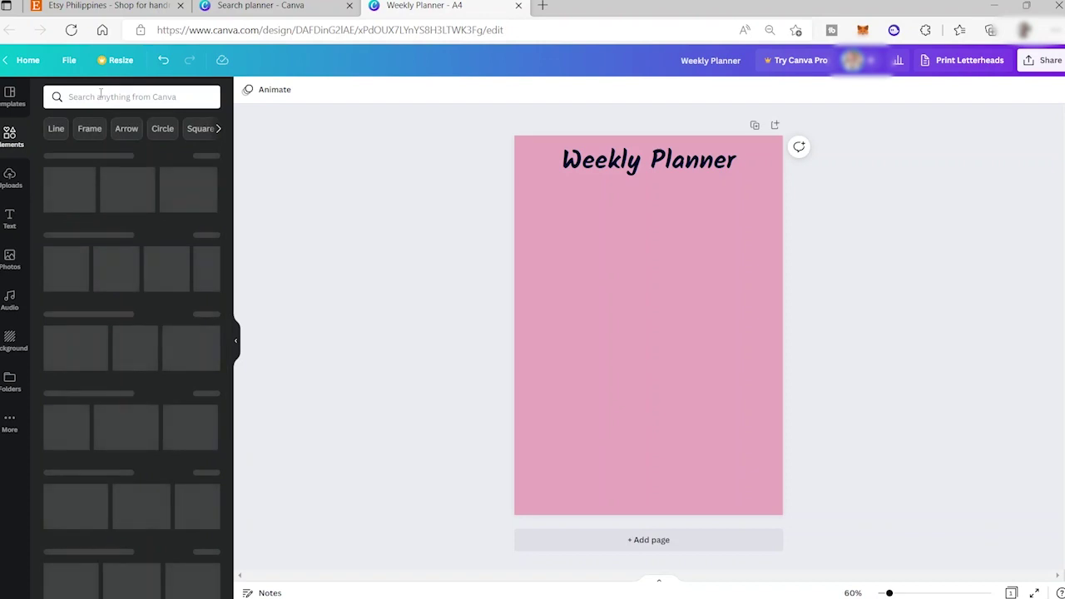
click(101, 92)
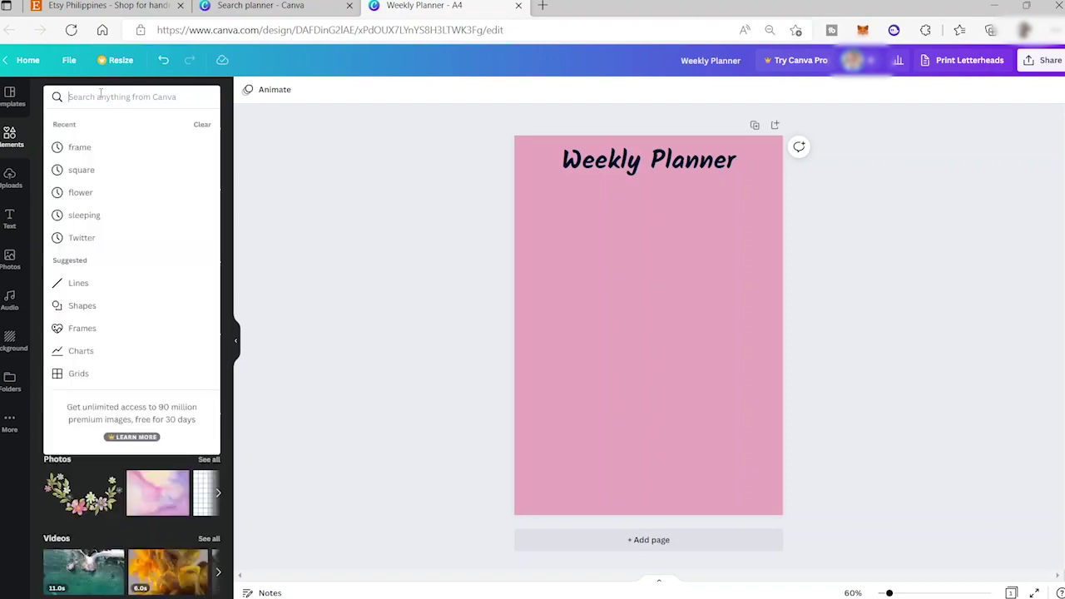
text(flower)
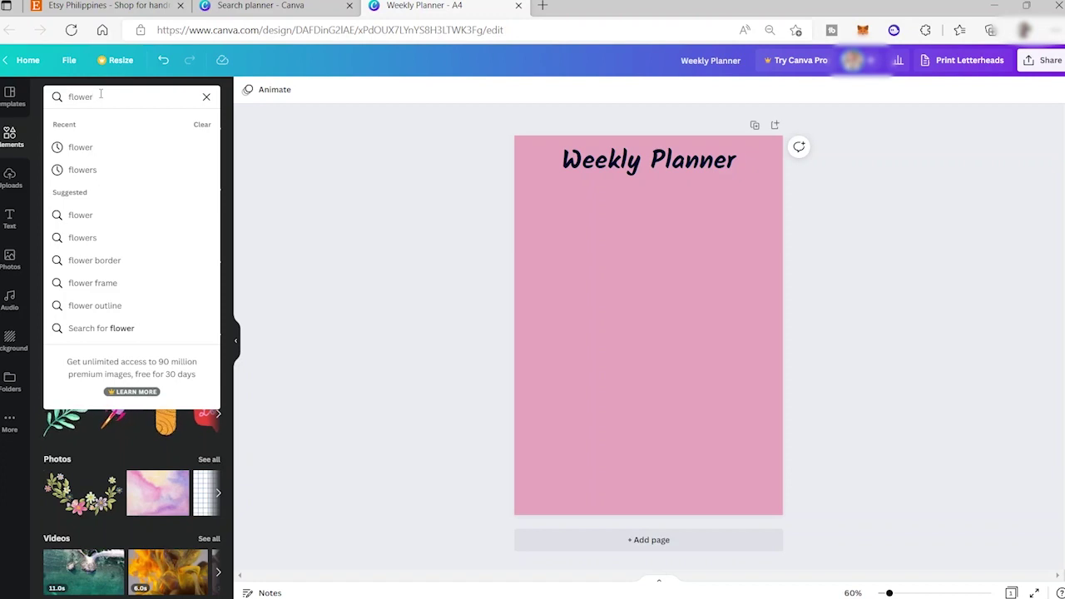
key(Return)
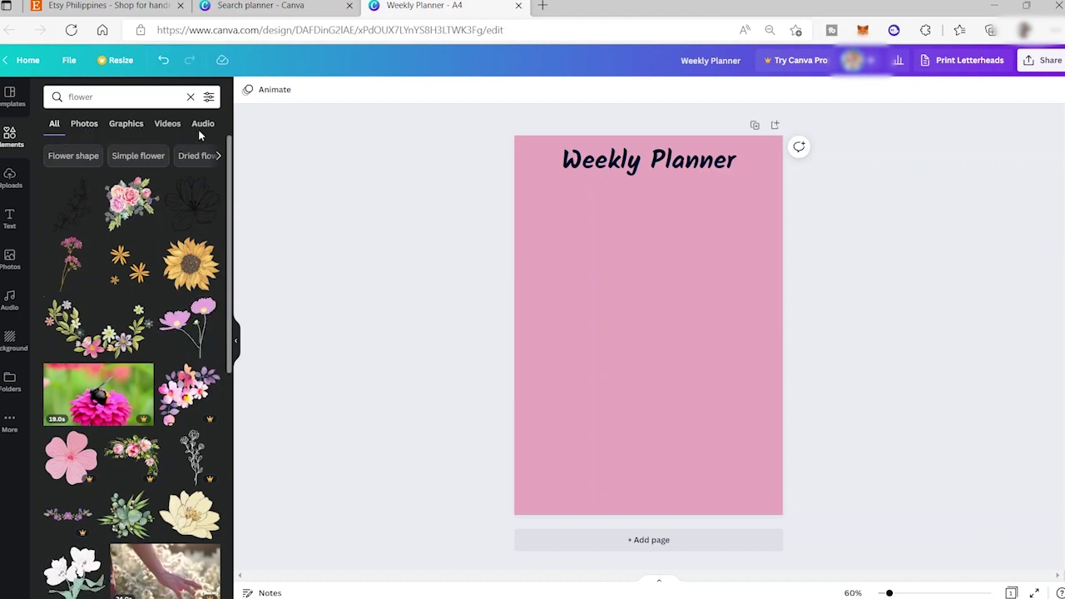
click(124, 131)
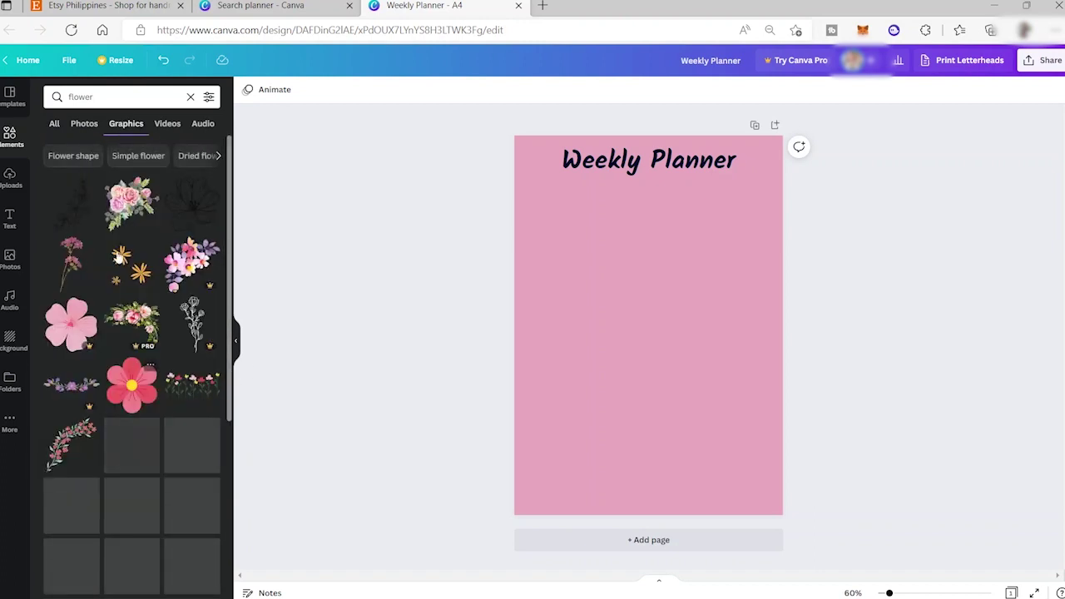
click(80, 210)
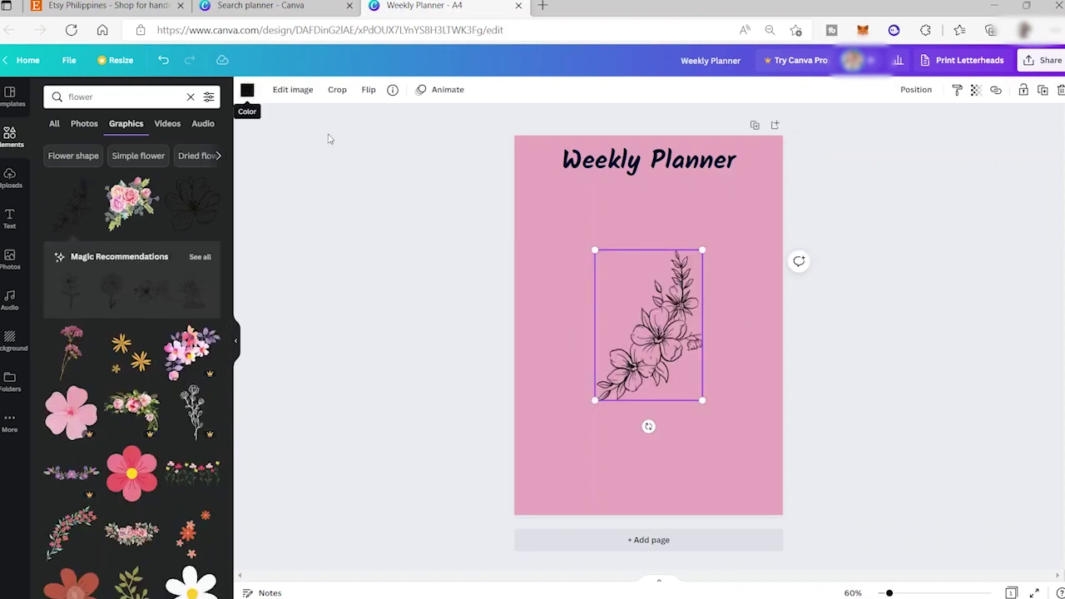
Step: Place the flower top-left at 65 transparency, slightly tilted and flipped horizontally
drag(634, 325, 539, 173)
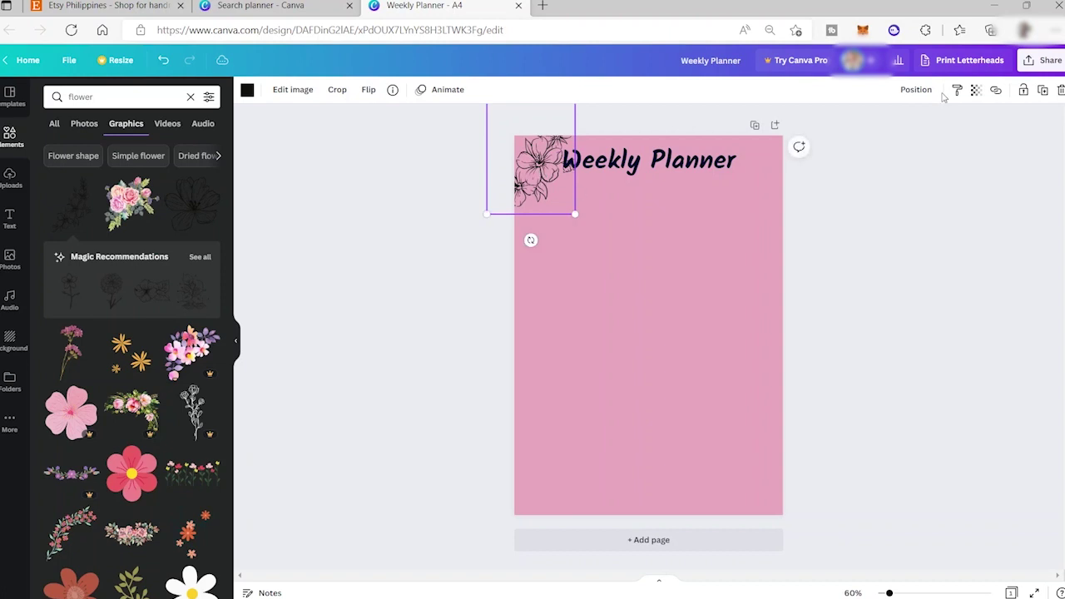
click(975, 89)
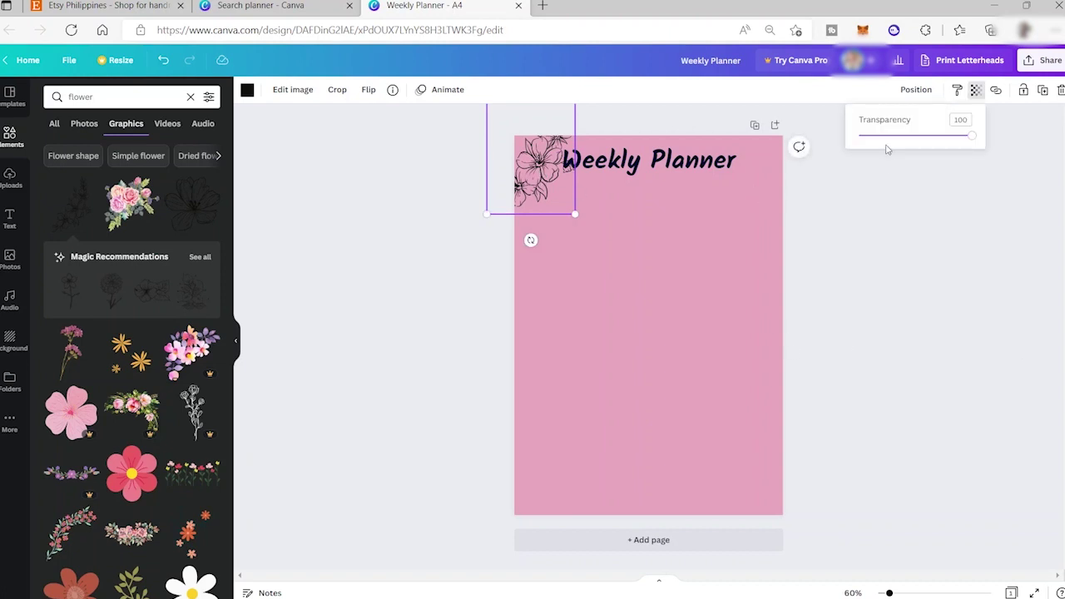
drag(972, 143, 906, 139)
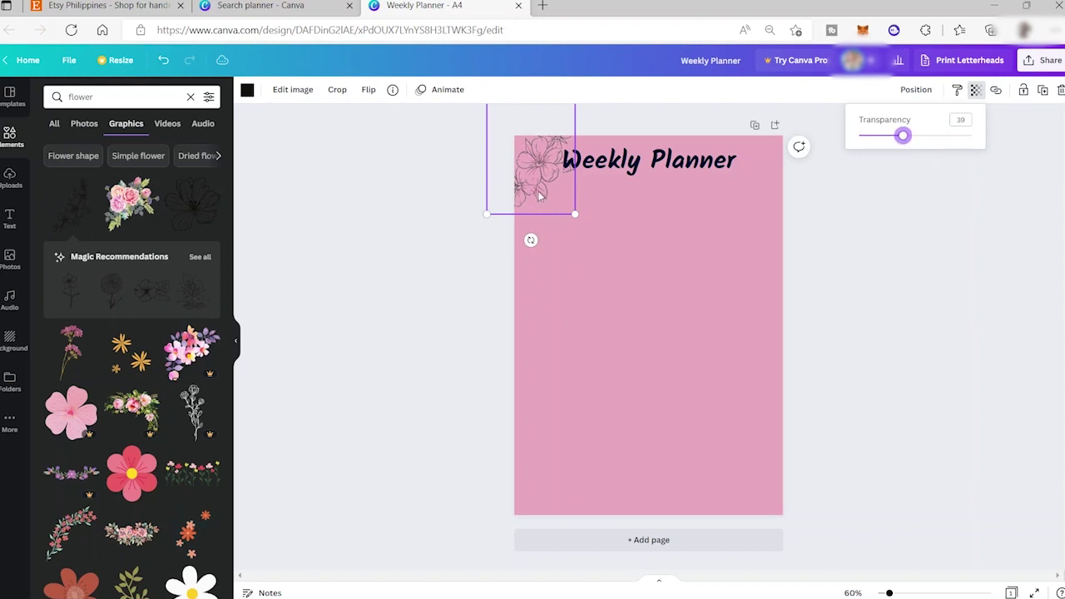
click(539, 194)
drag(539, 194, 544, 233)
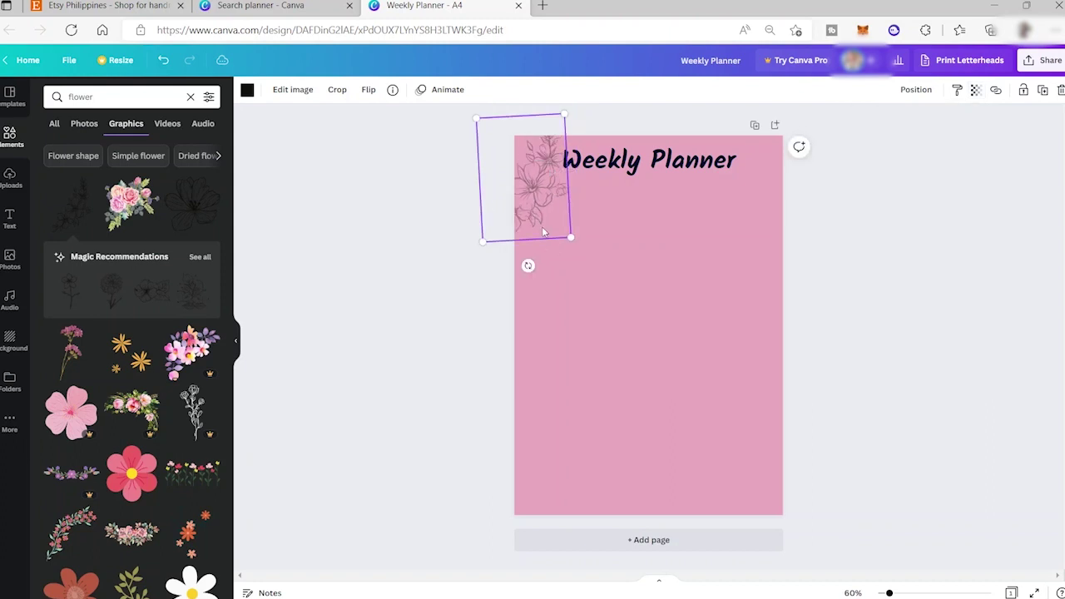
click(366, 91)
click(415, 121)
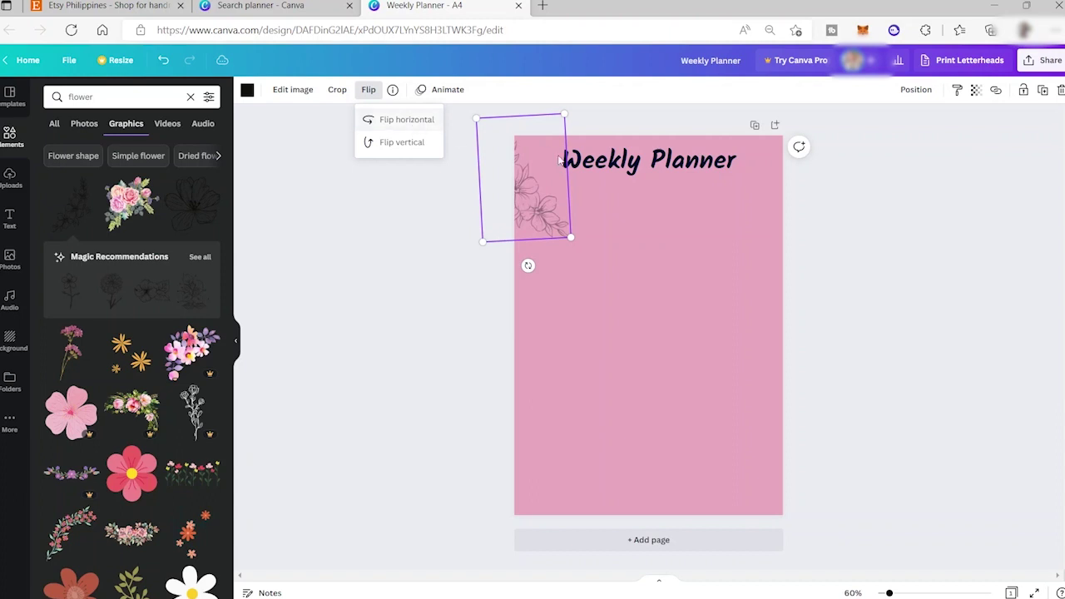
click(536, 275)
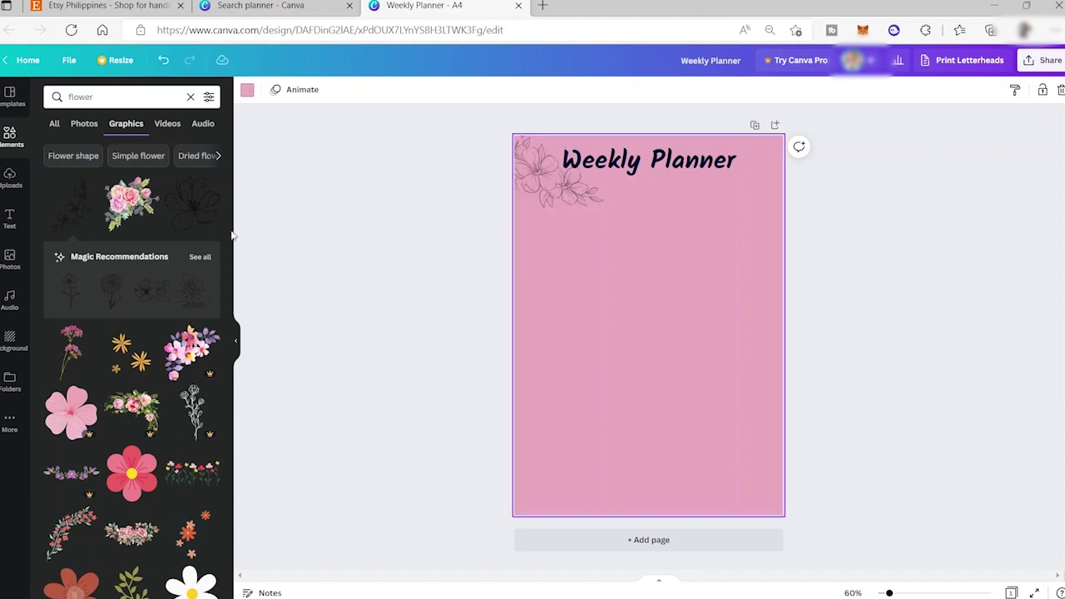
Step: Add a second flower in the top-right corner, shrink it and fade its transparency
click(177, 220)
drag(650, 351, 748, 206)
drag(693, 233, 731, 215)
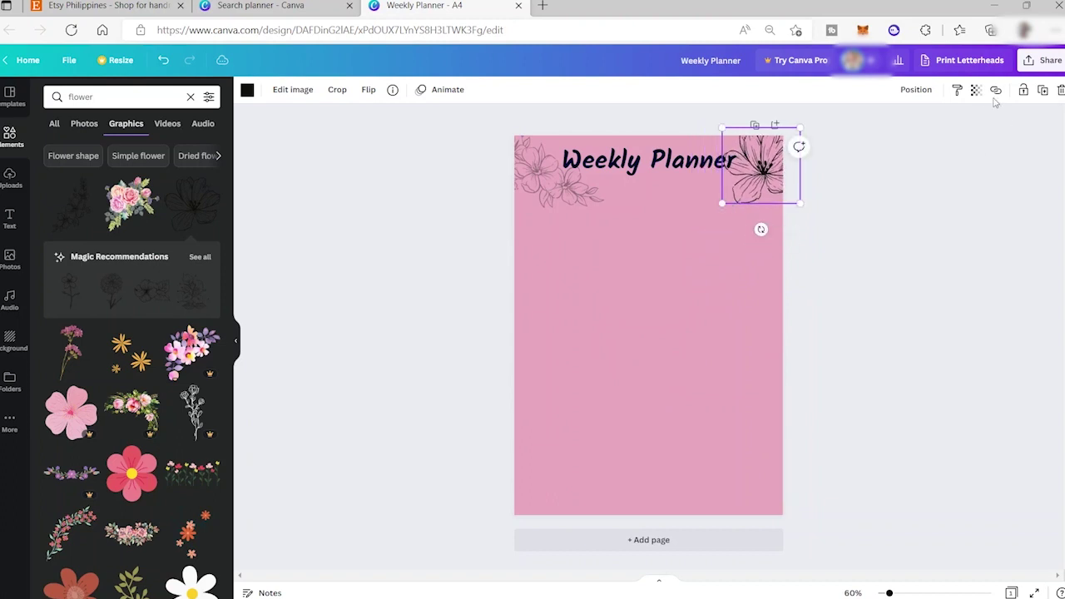
click(975, 90)
drag(969, 140, 910, 155)
click(887, 255)
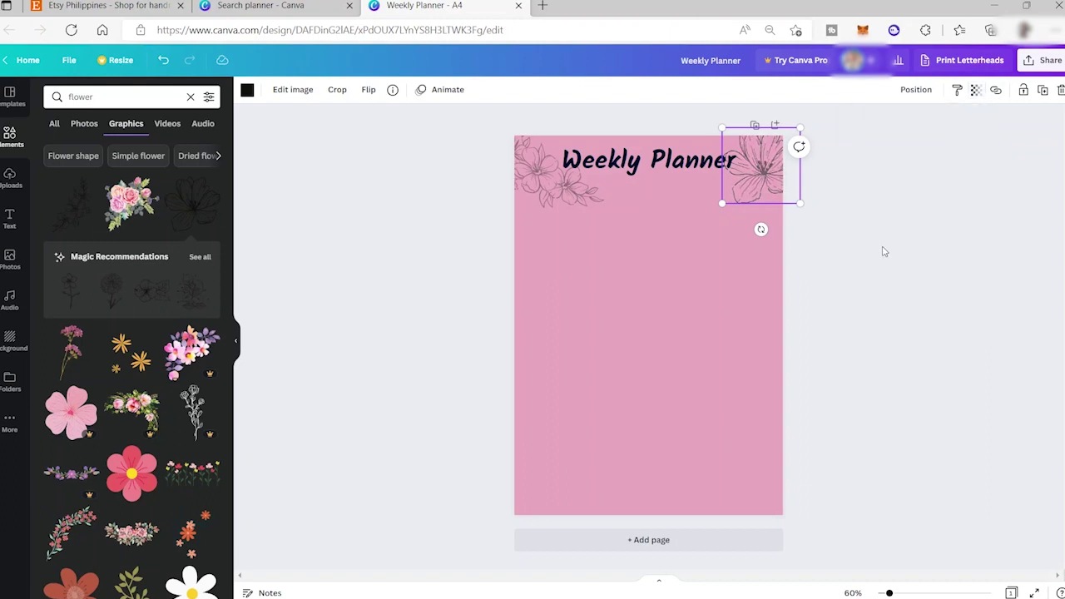
click(885, 254)
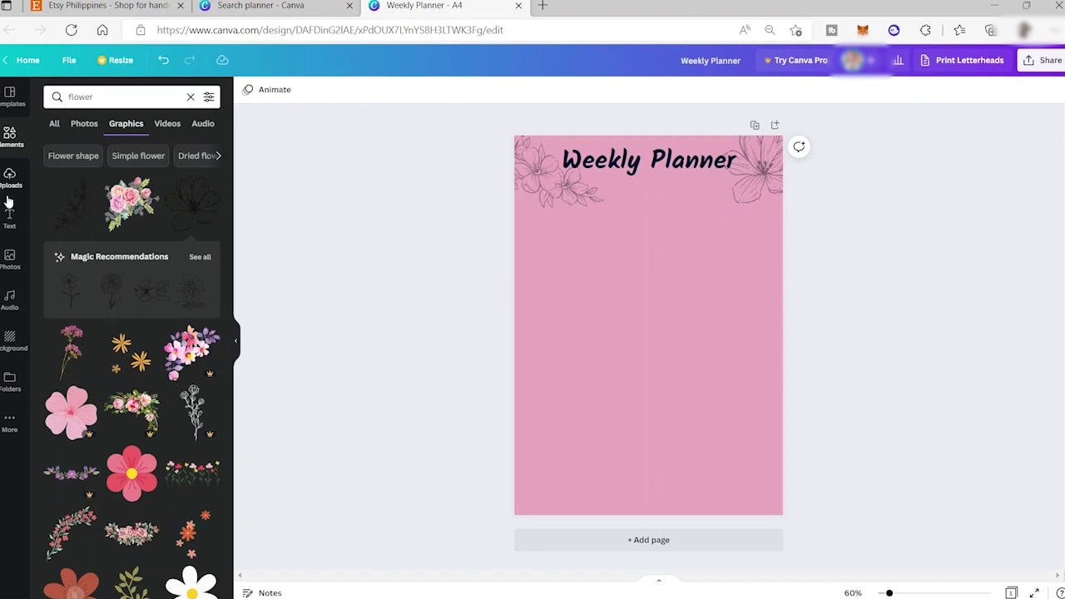
Step: Add a square shape with the R shortcut and stretch it under the title
click(190, 97)
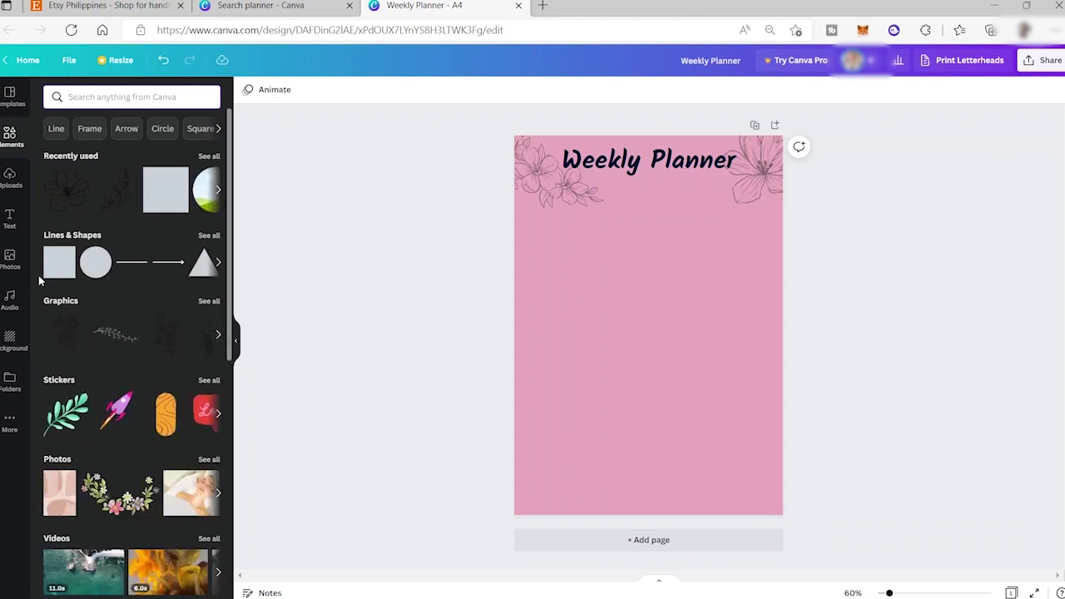
key(r)
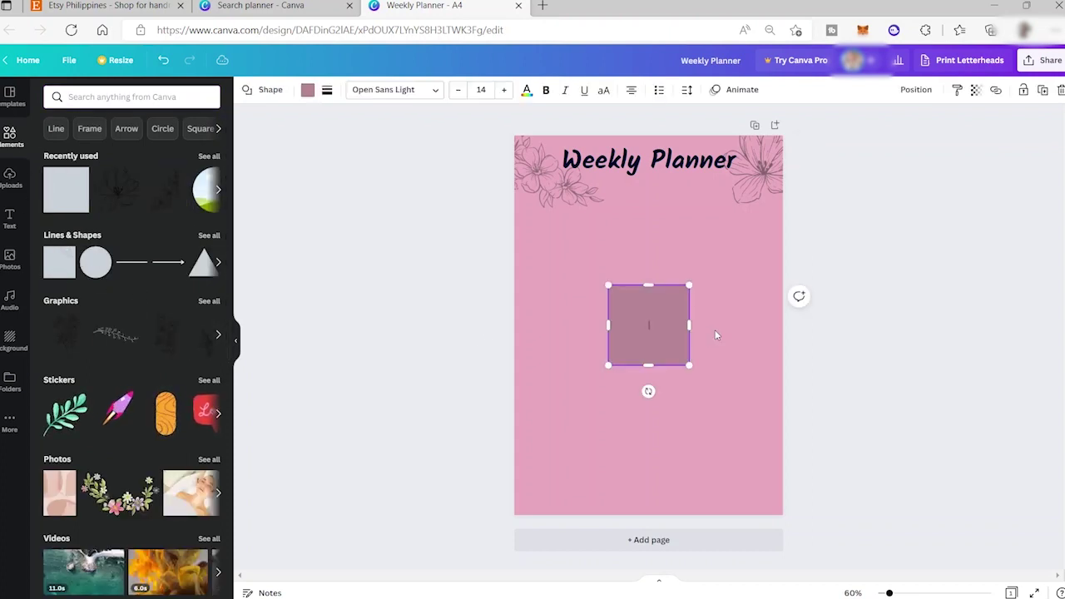
drag(659, 342, 768, 492)
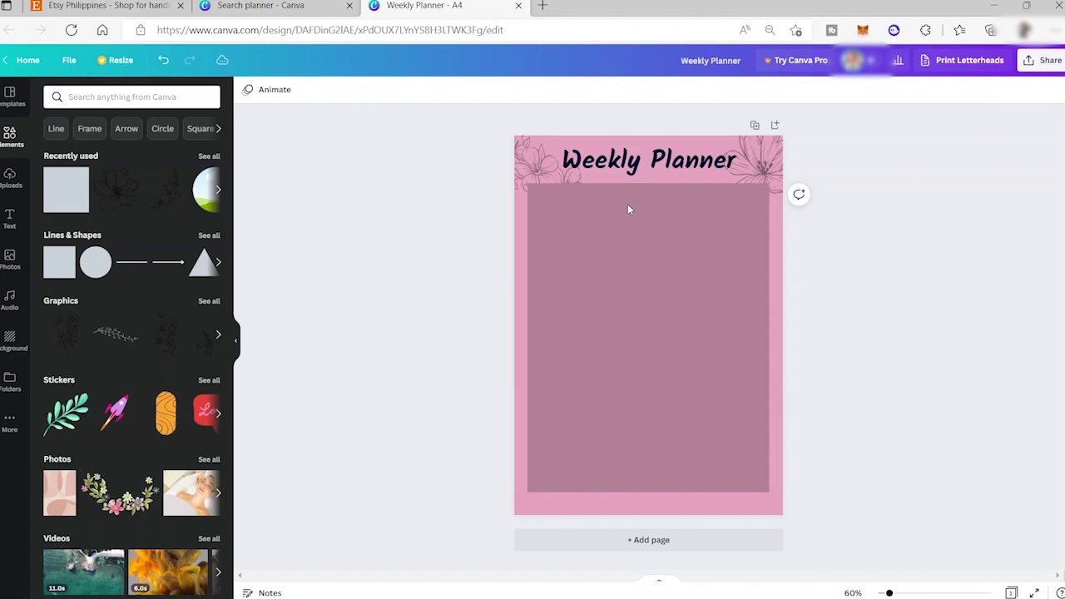
Step: Send the rectangle panel to the back and fill it white
click(624, 264)
right_click(625, 265)
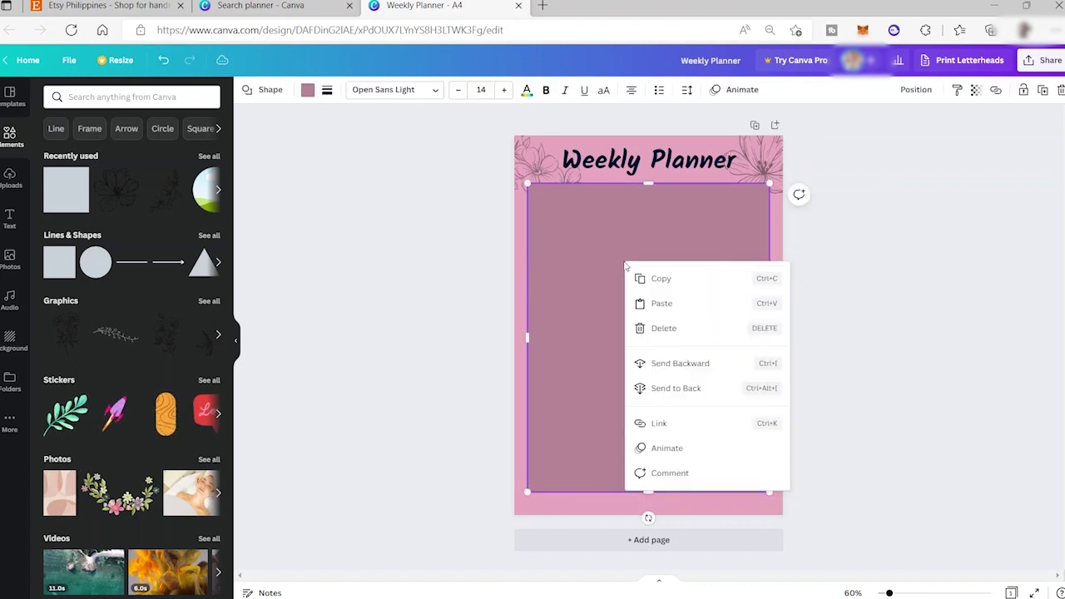
click(680, 394)
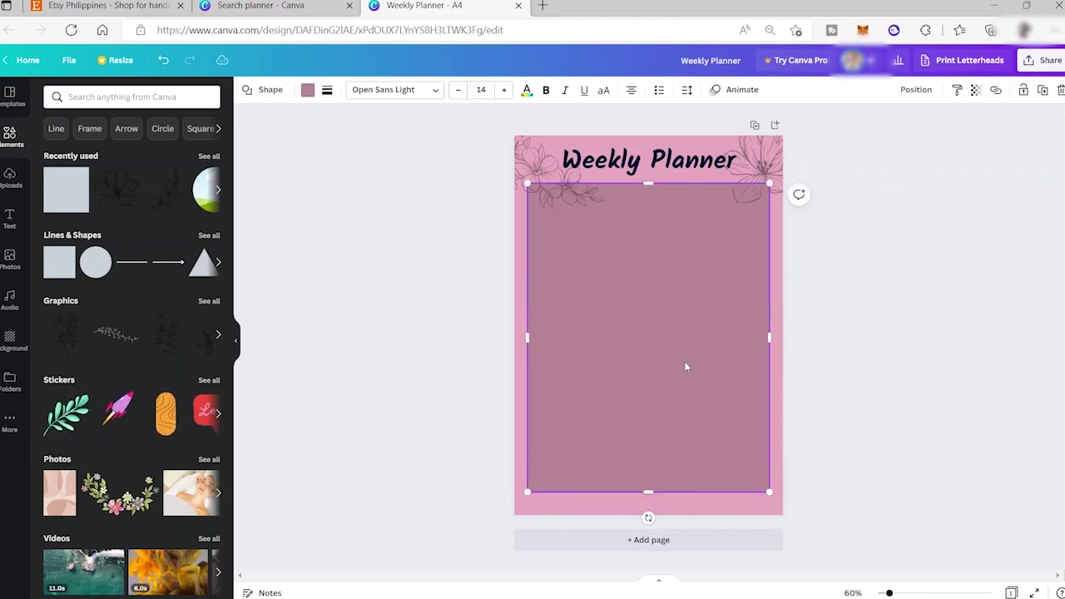
click(306, 90)
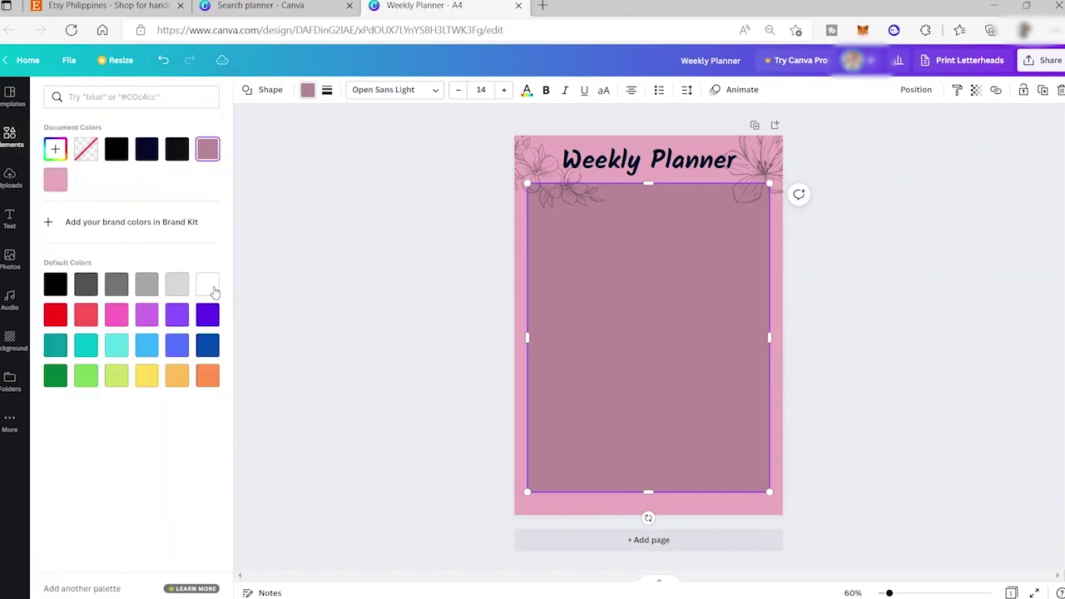
click(208, 285)
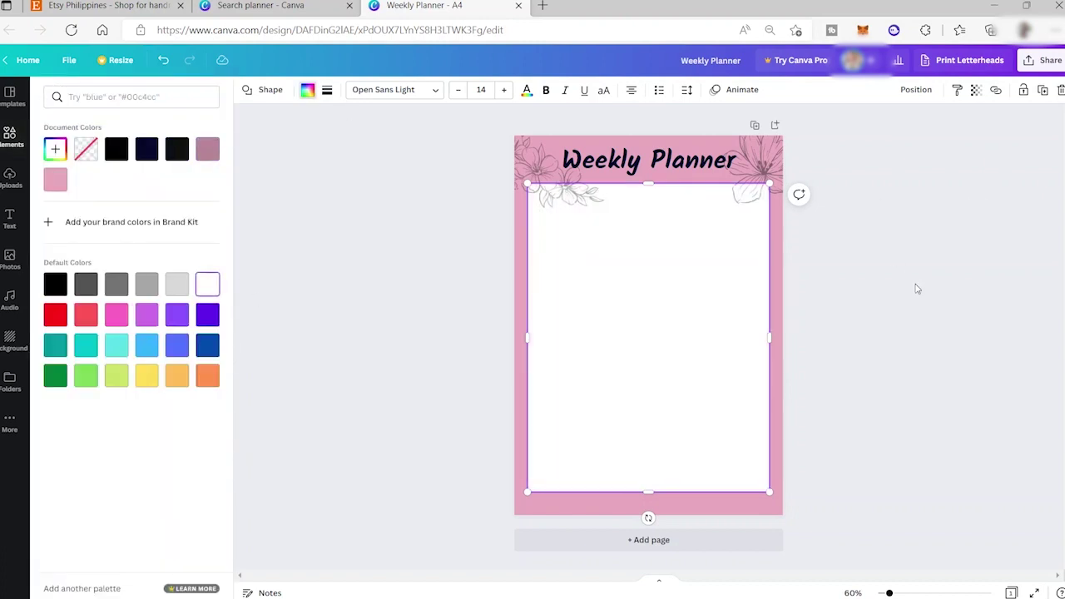
click(916, 288)
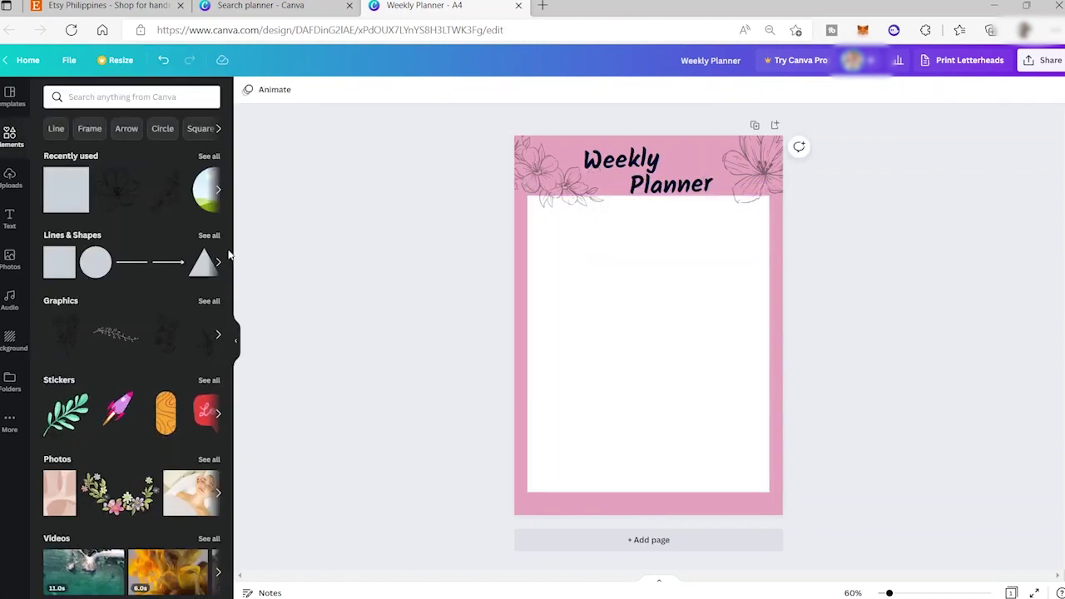
Step: Search Elements for 'square' and add a square frame to the planner page
click(130, 94)
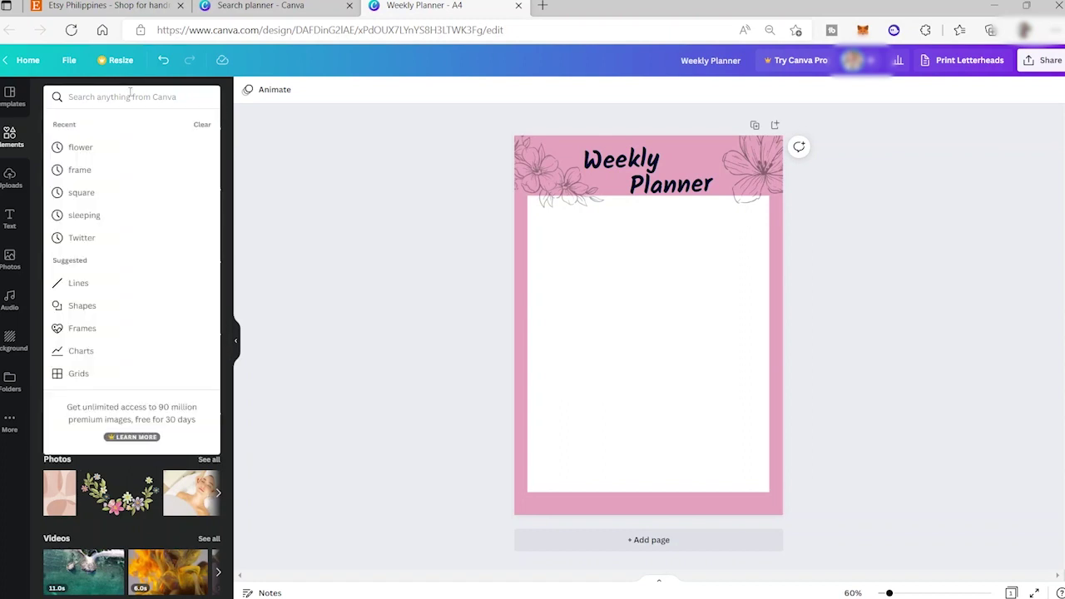
text(sh)
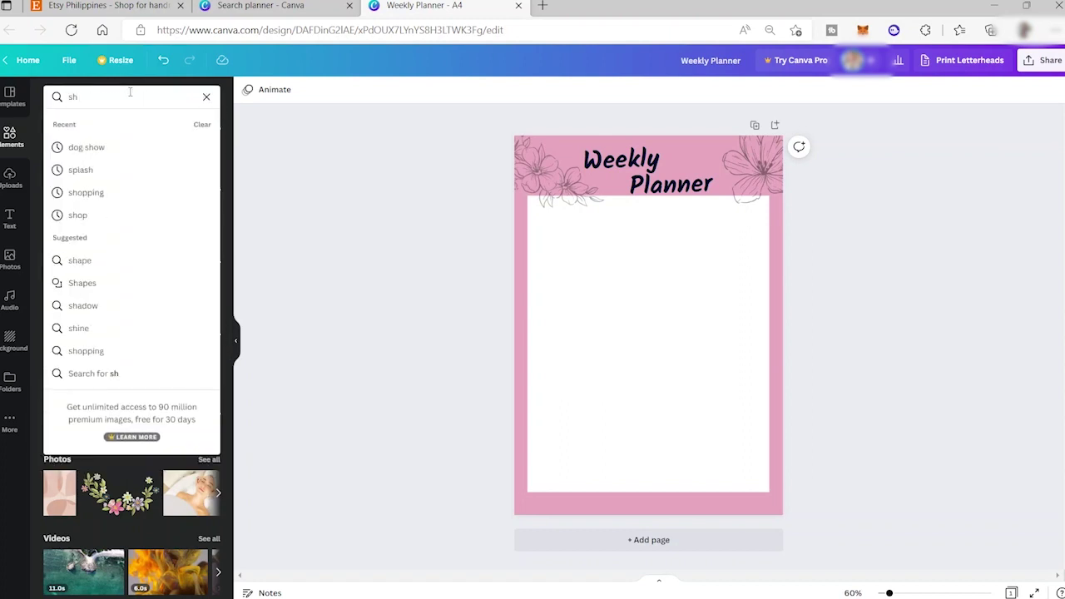
key(BackSpace)
key(BackSpace)
text(square)
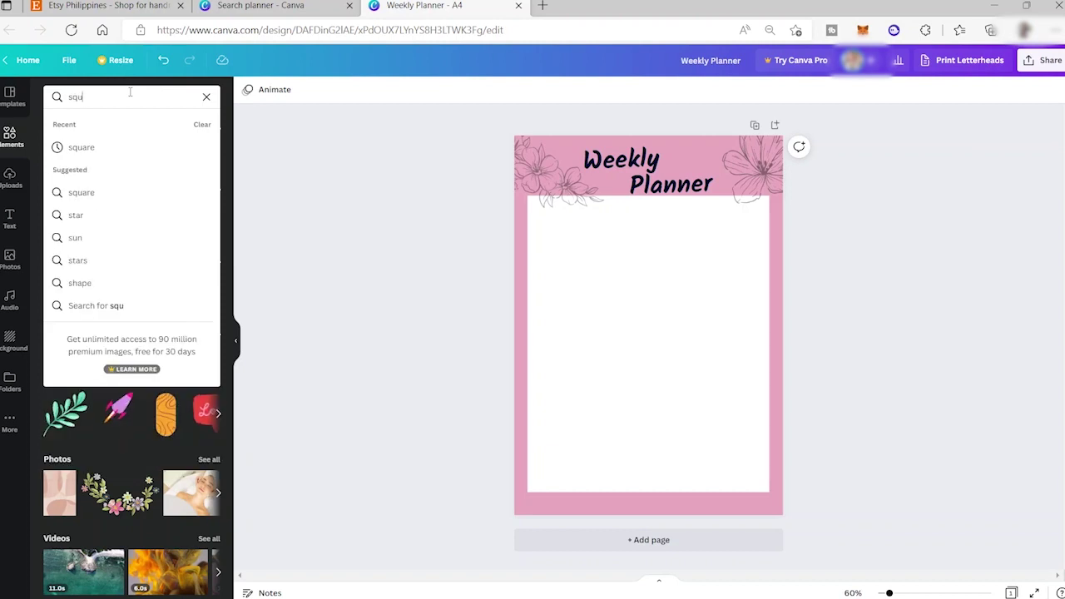
key(Return)
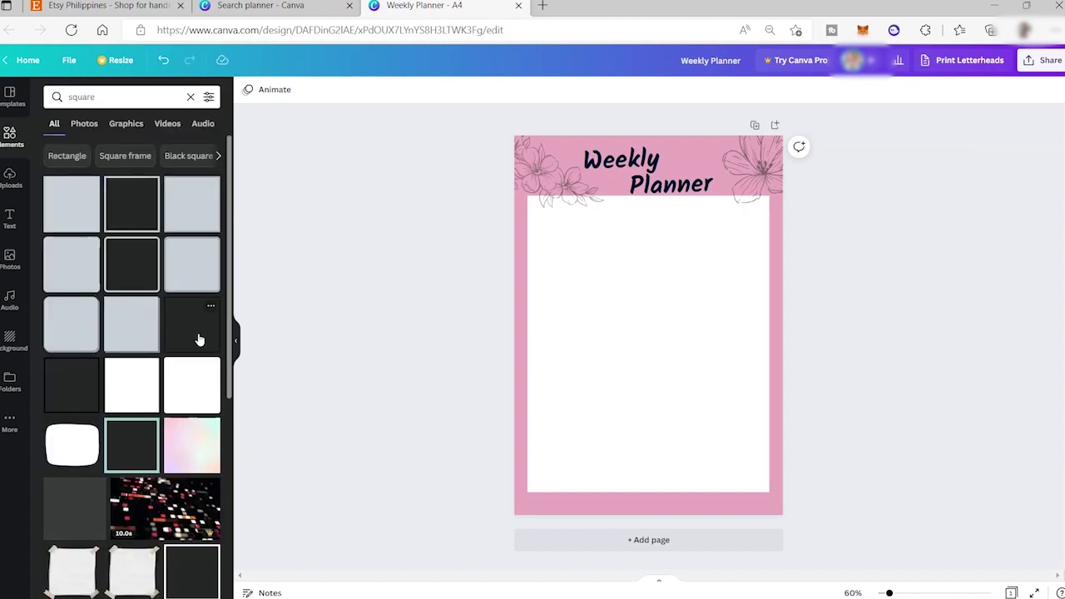
click(200, 339)
Step: Shrink the square at the panel's top-left and duplicate it into an evenly spaced row of three
drag(632, 326, 590, 277)
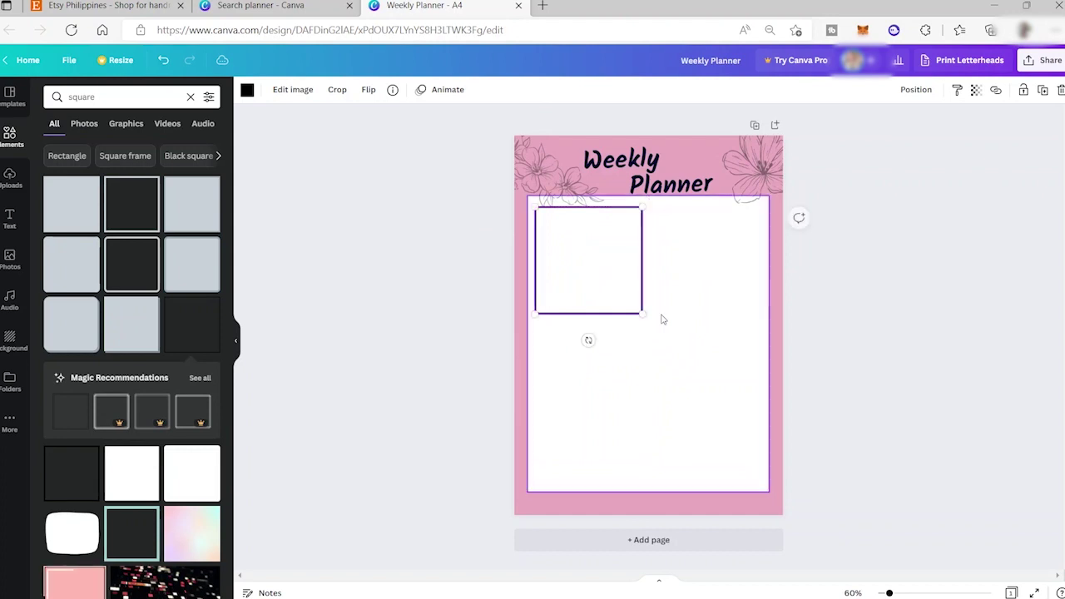
drag(642, 313, 596, 268)
click(656, 272)
click(579, 253)
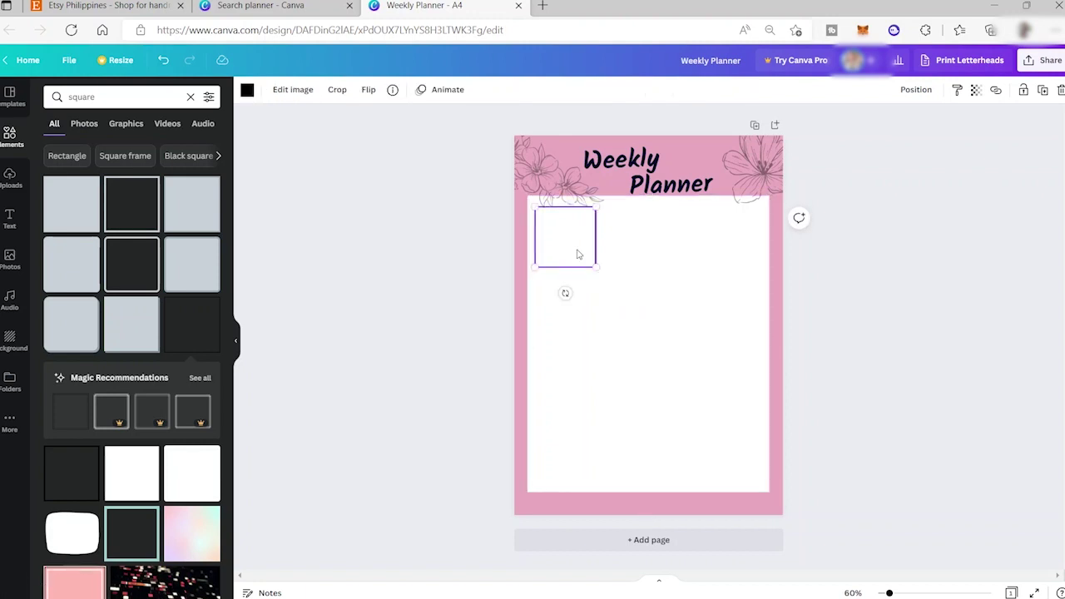
key(ctrl+d)
drag(580, 257, 708, 236)
key(ctrl+d)
click(782, 264)
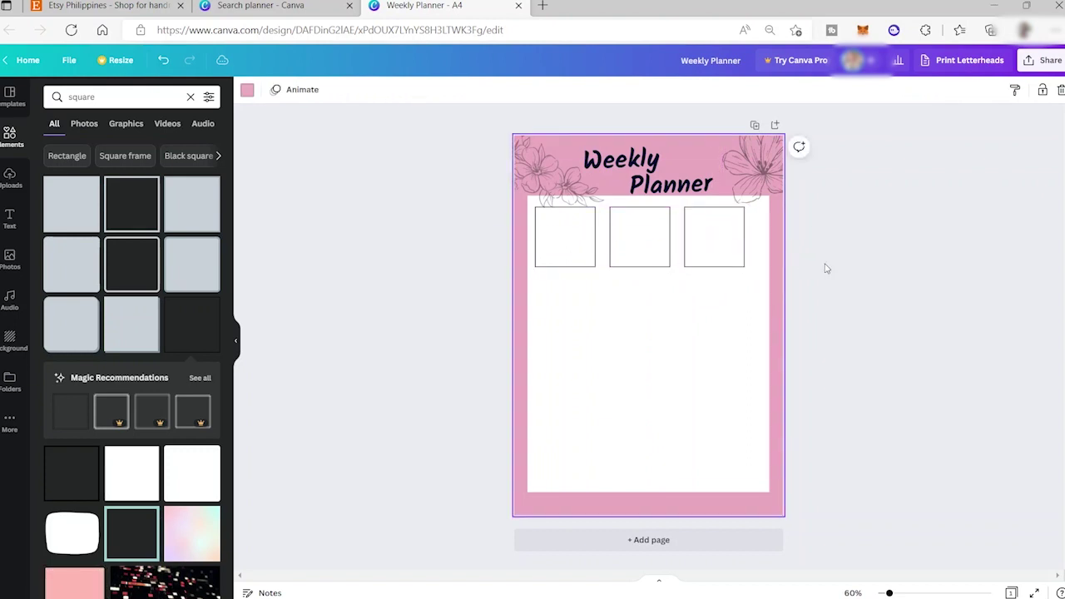
Step: Lock the white panel and enlarge the three top squares together
drag(805, 358, 700, 396)
click(1022, 90)
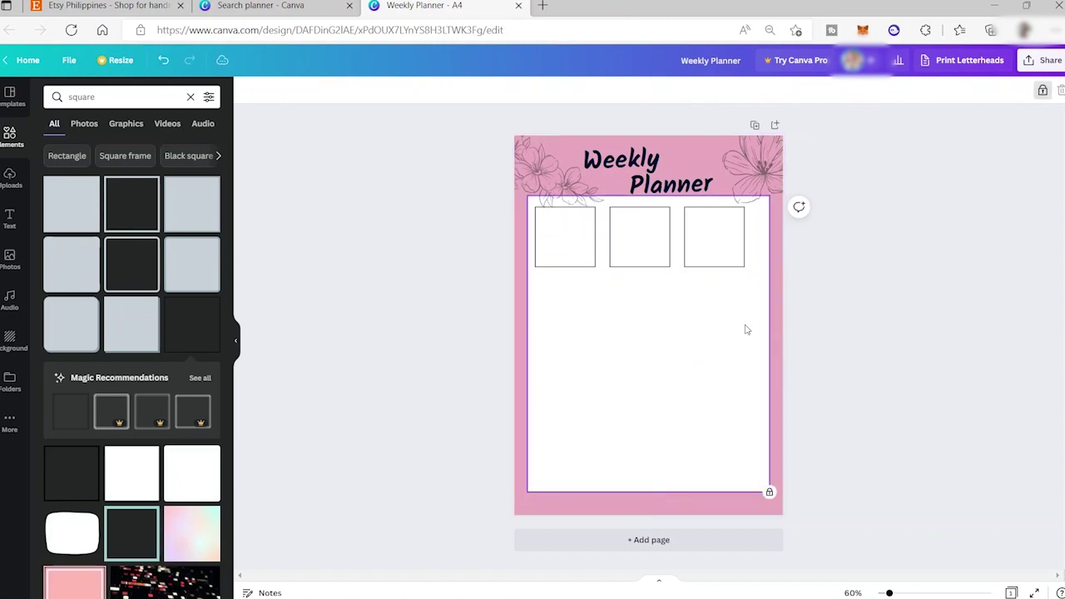
drag(766, 254, 520, 246)
drag(744, 268, 563, 249)
click(702, 314)
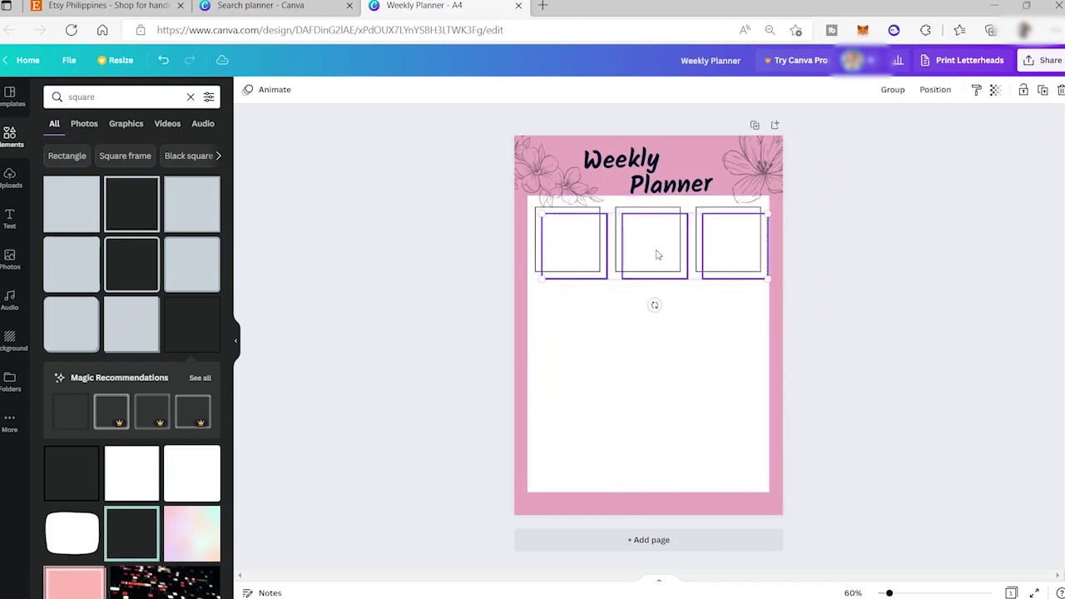
Step: Copy the row of squares into a second row and add a seventh square beneath
drag(657, 255, 648, 320)
drag(568, 315, 567, 386)
click(572, 244)
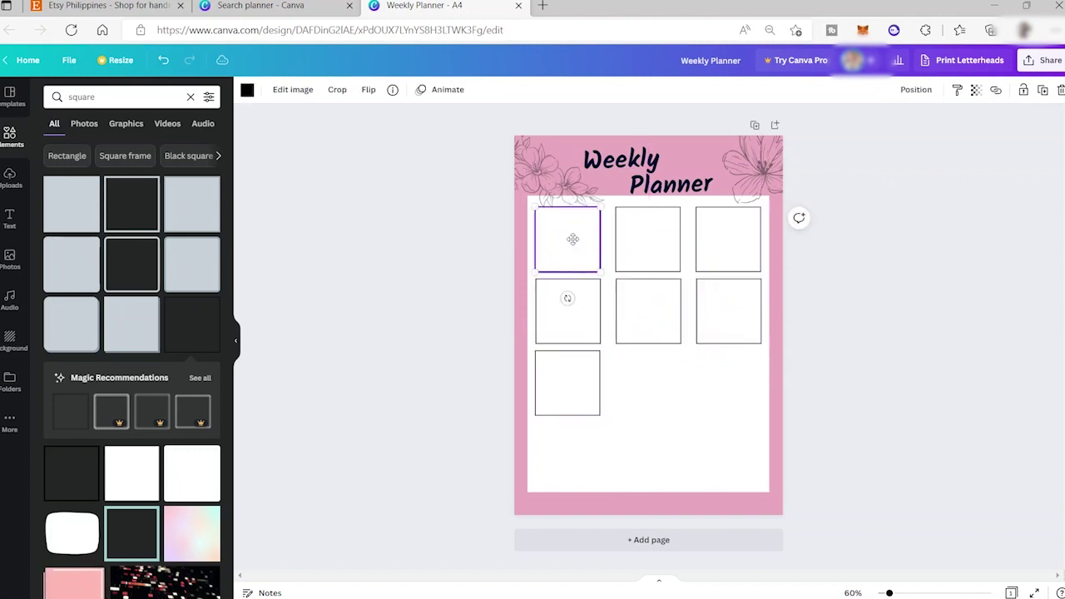
double_click(572, 239)
click(10, 220)
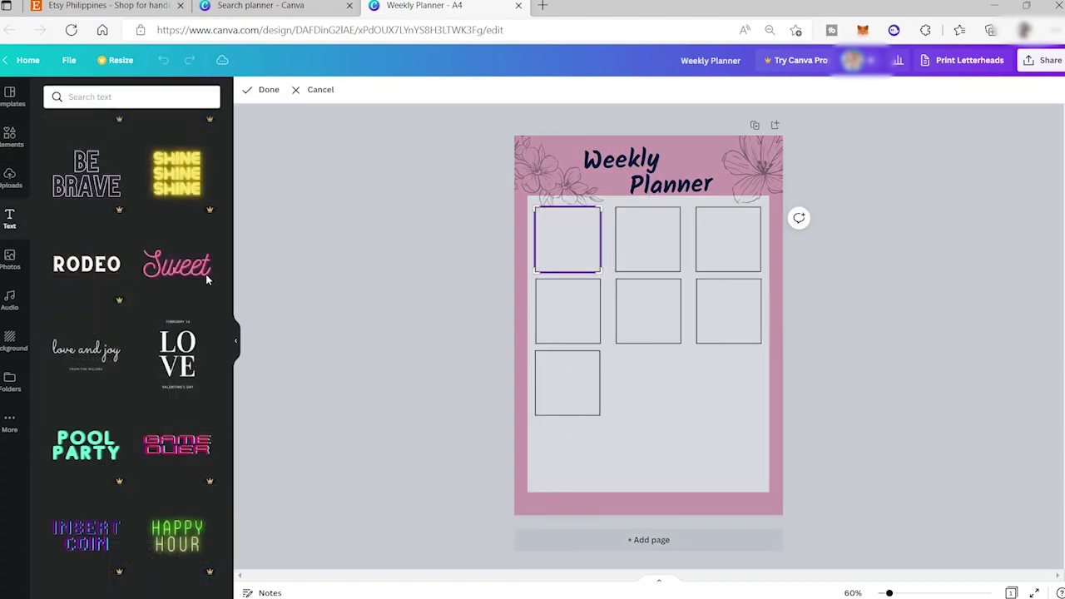
Step: Add bold day labels 'Monday' through 'Sunday' at the top of the seven boxes
scroll(153, 349, up, 8)
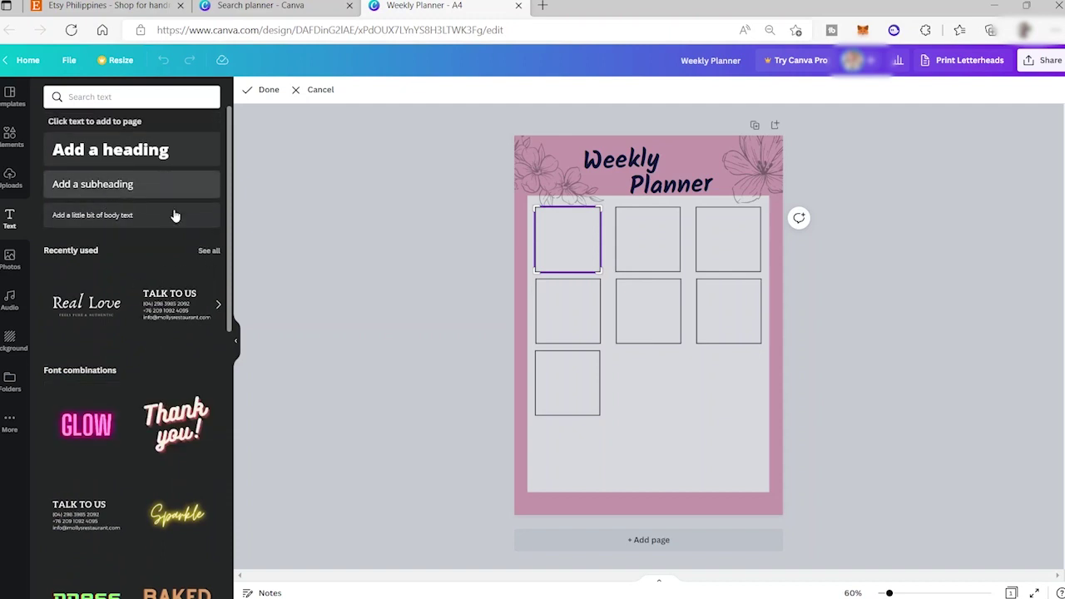
text(Monday)
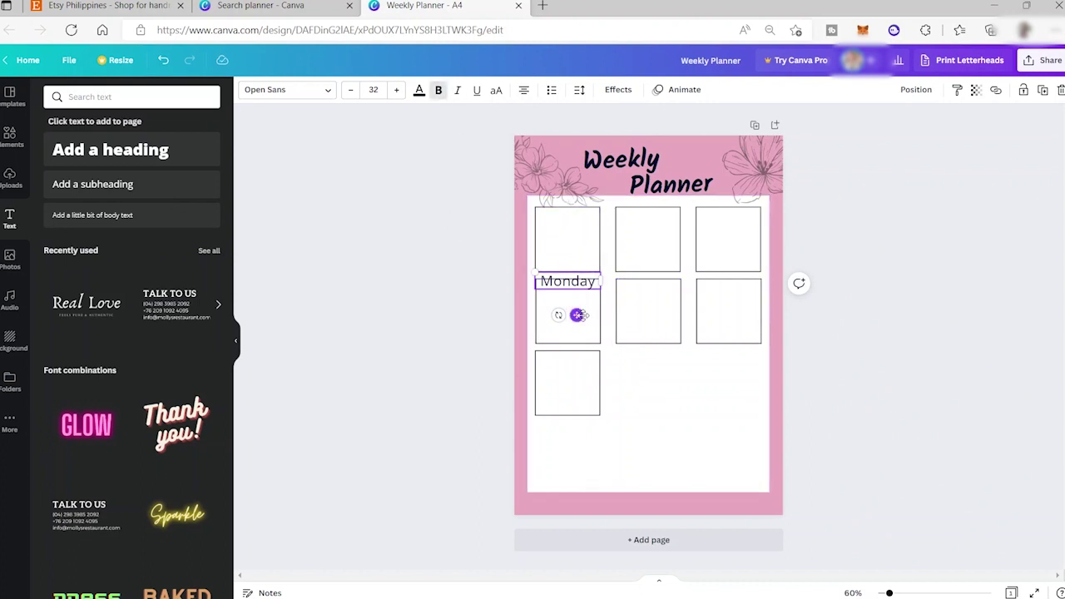
click(600, 339)
click(567, 282)
click(568, 282)
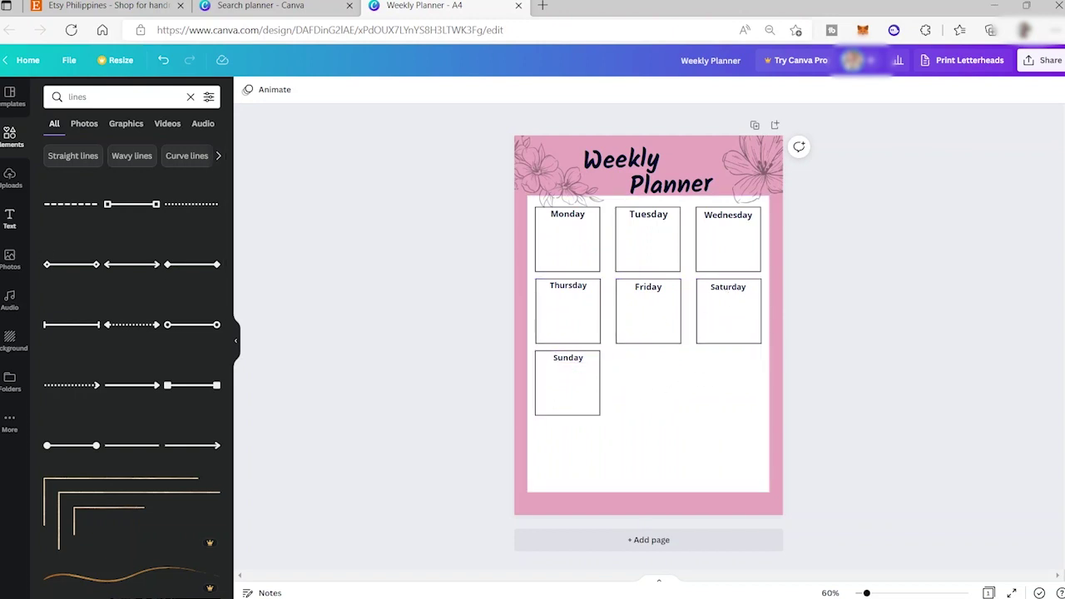
click(9, 218)
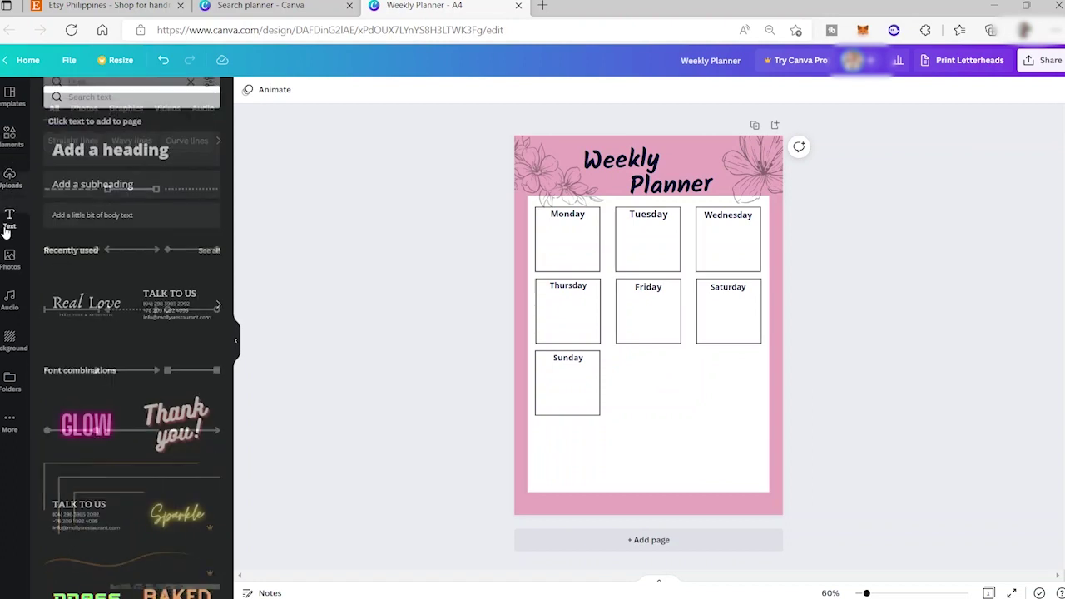
Step: Add a bold 'Weekly Goal' subheading at size 19.6 beside the Sunday box
click(82, 189)
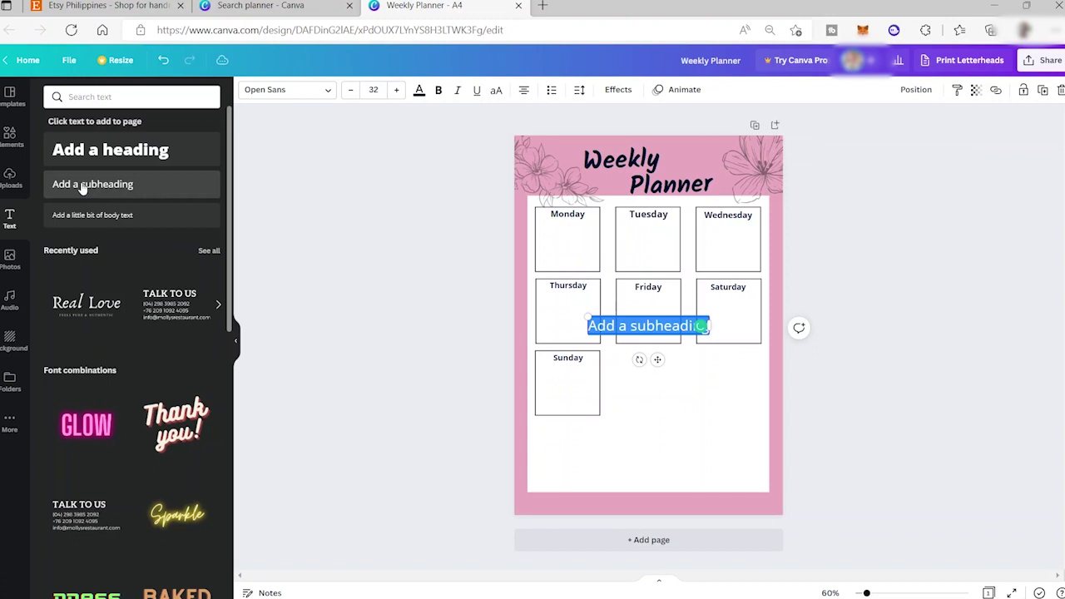
text(E)
key(BackSpace)
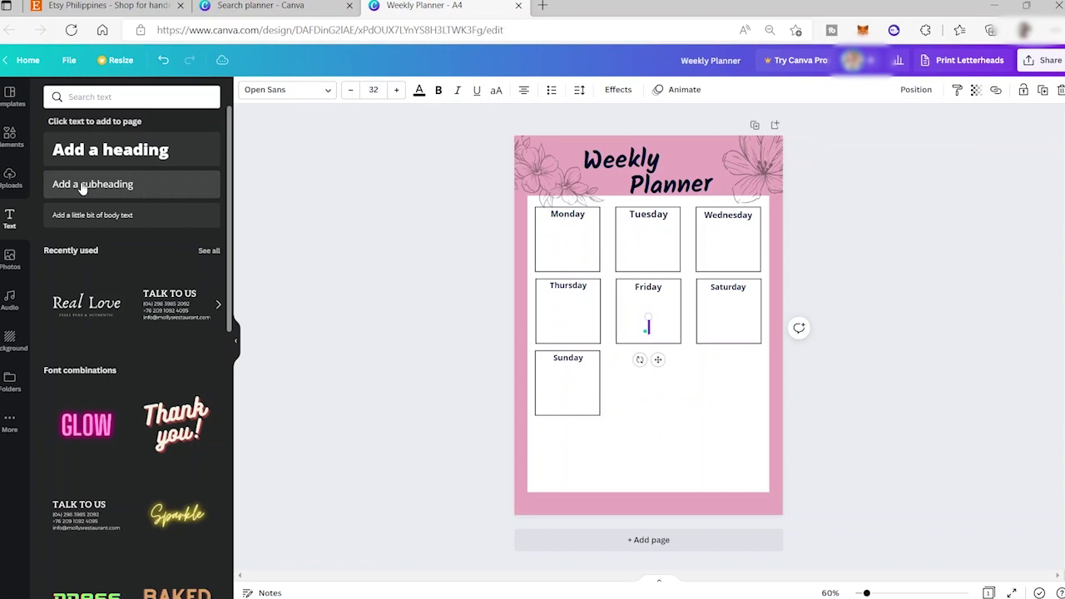
text(Weekly)
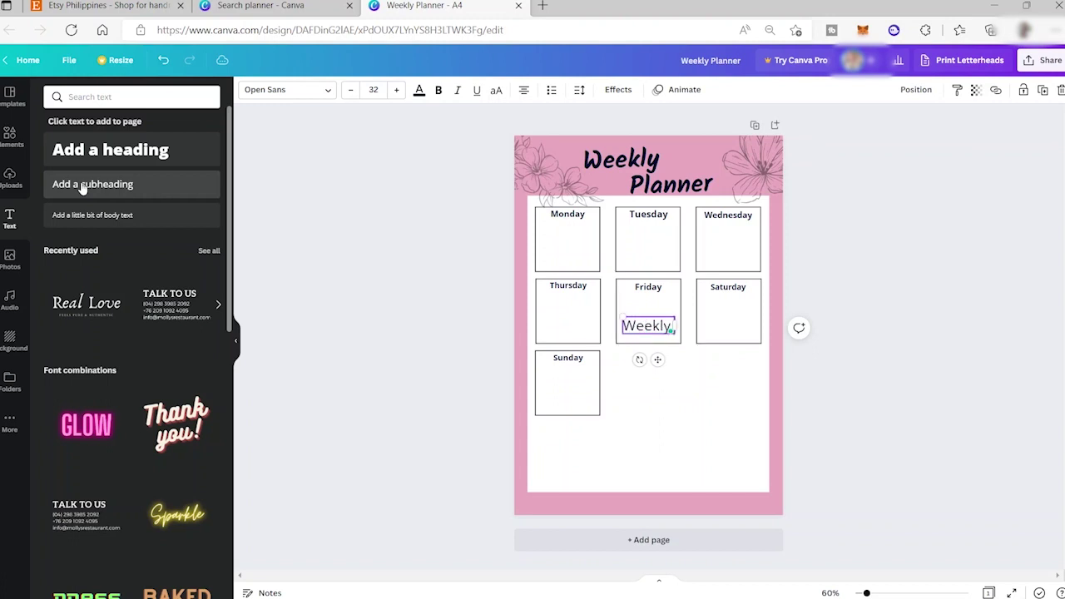
text( Goa)
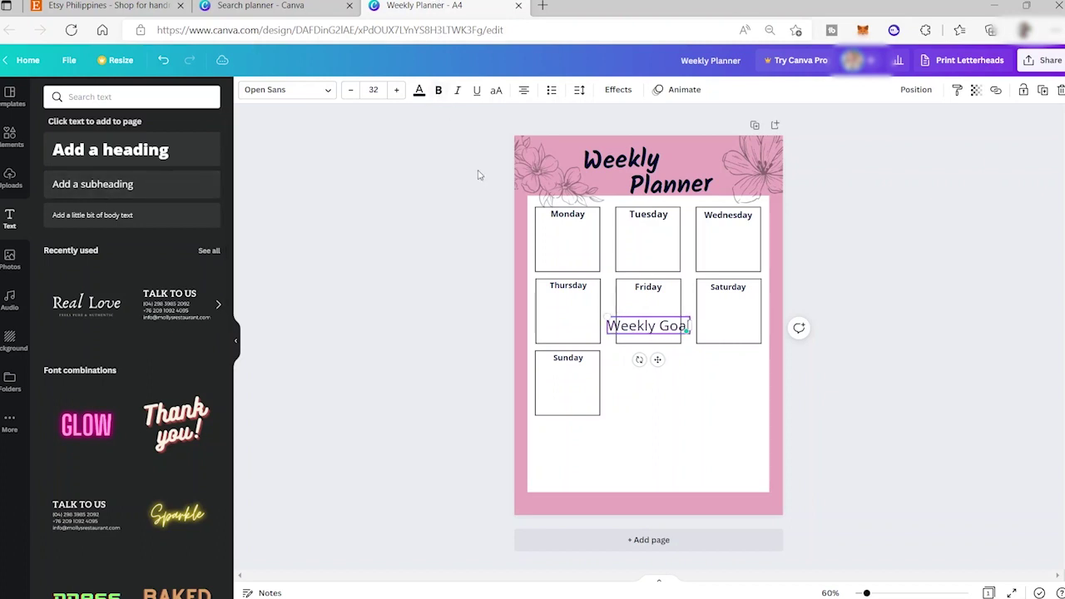
text(l)
key(ctrl+b)
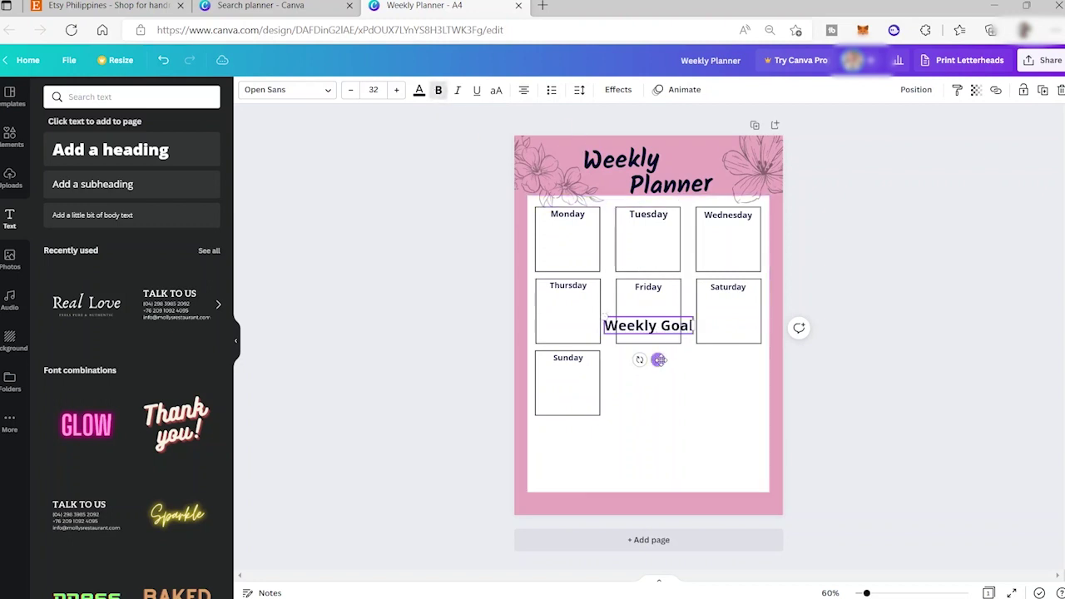
drag(657, 359, 652, 386)
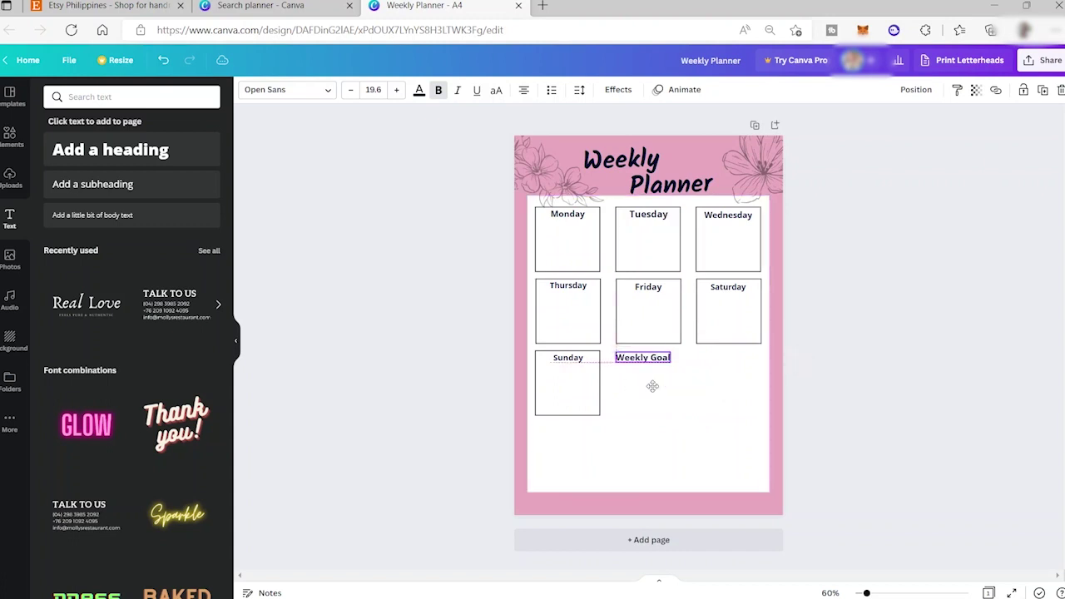
click(675, 404)
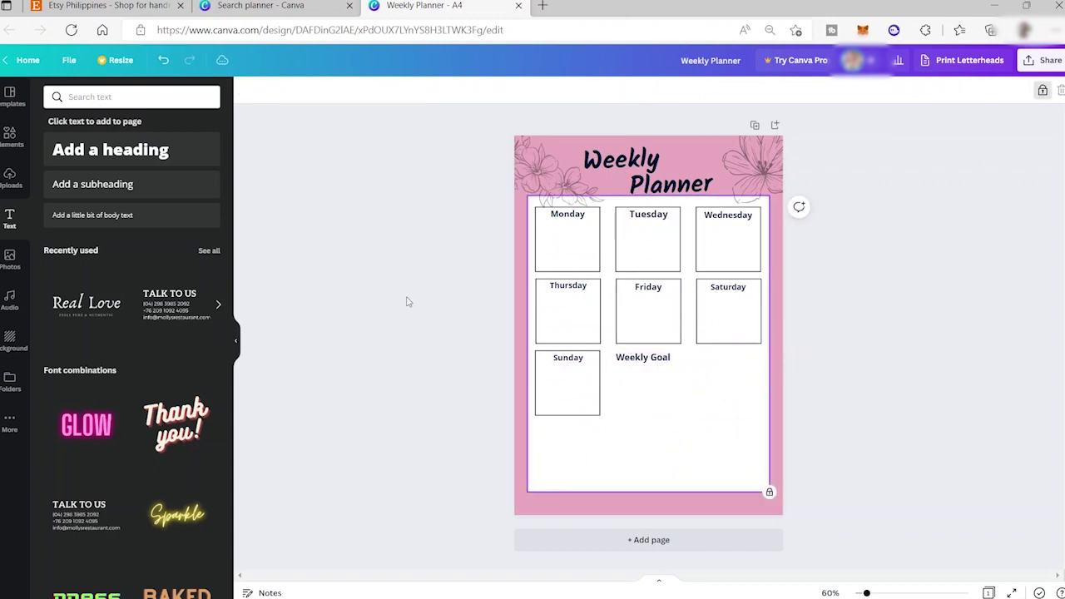
Step: Place three dashed writing lines under Weekly Goal, then clear the 'lines' search
click(18, 139)
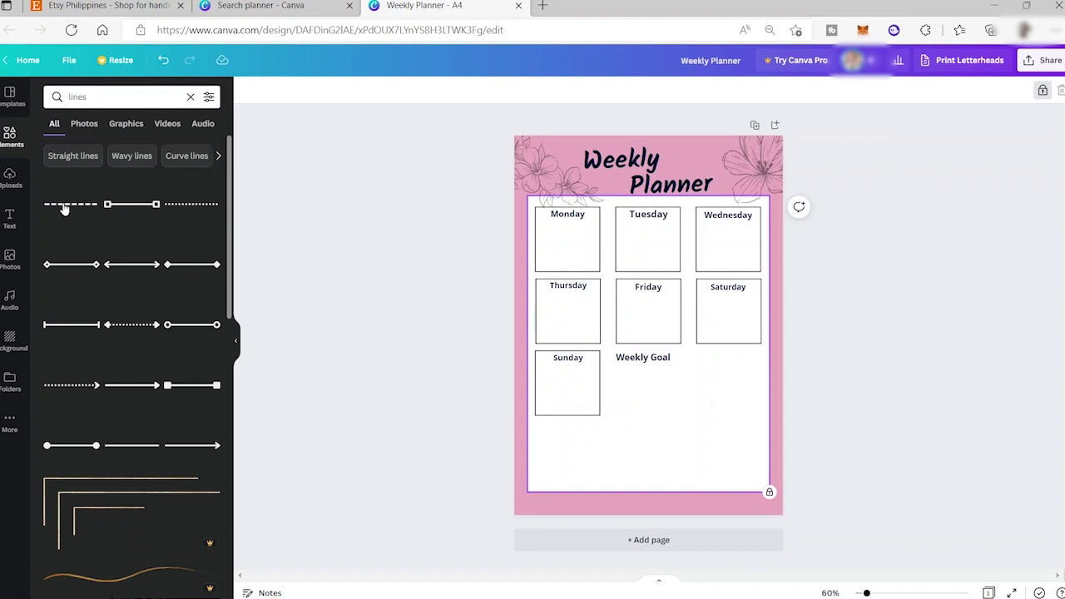
drag(65, 208, 697, 424)
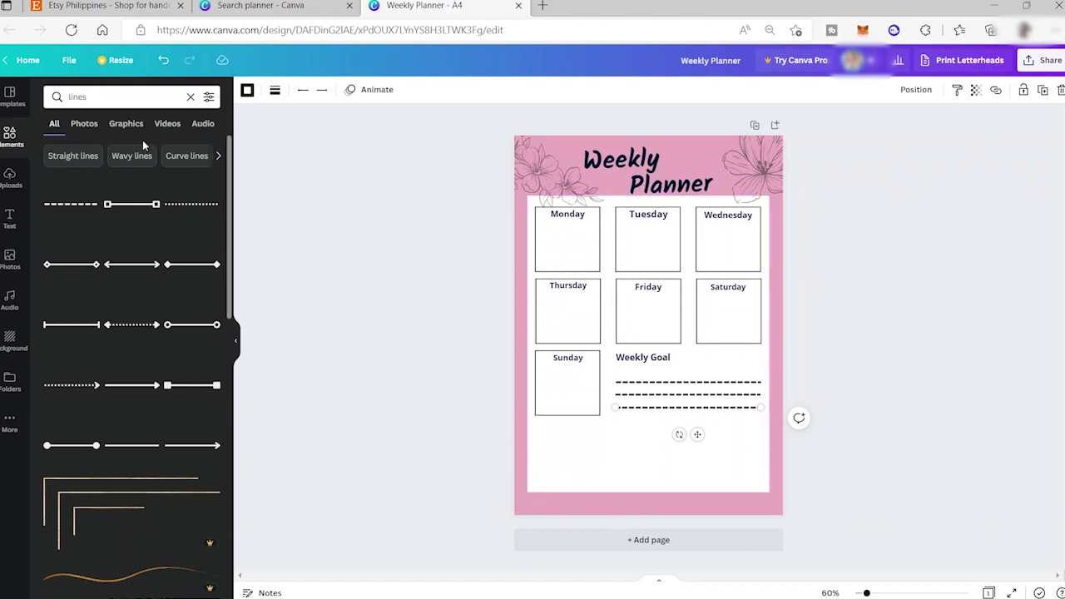
click(81, 124)
click(92, 95)
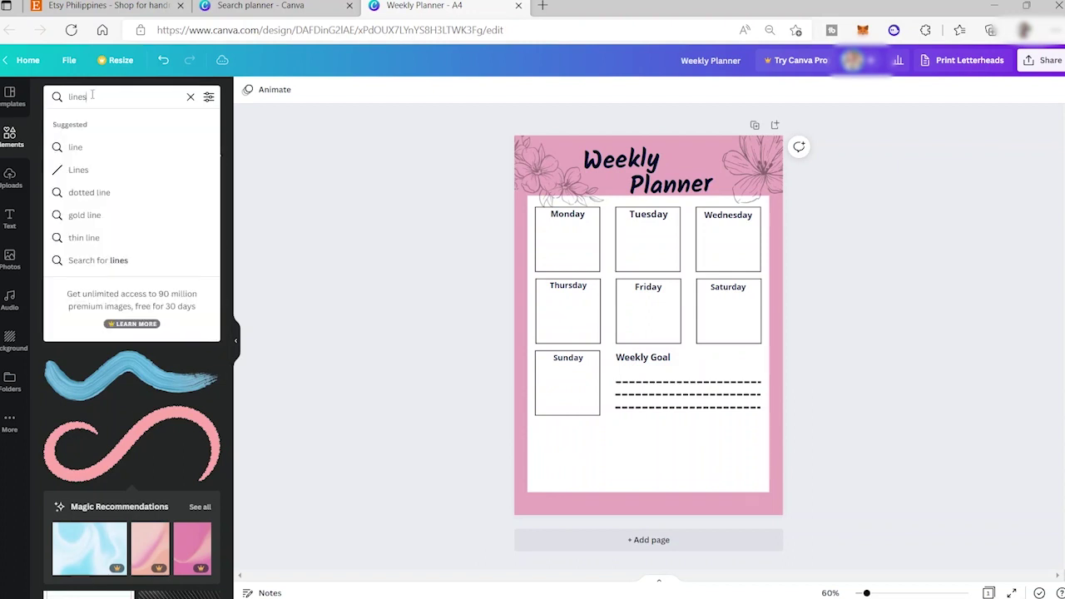
click(190, 97)
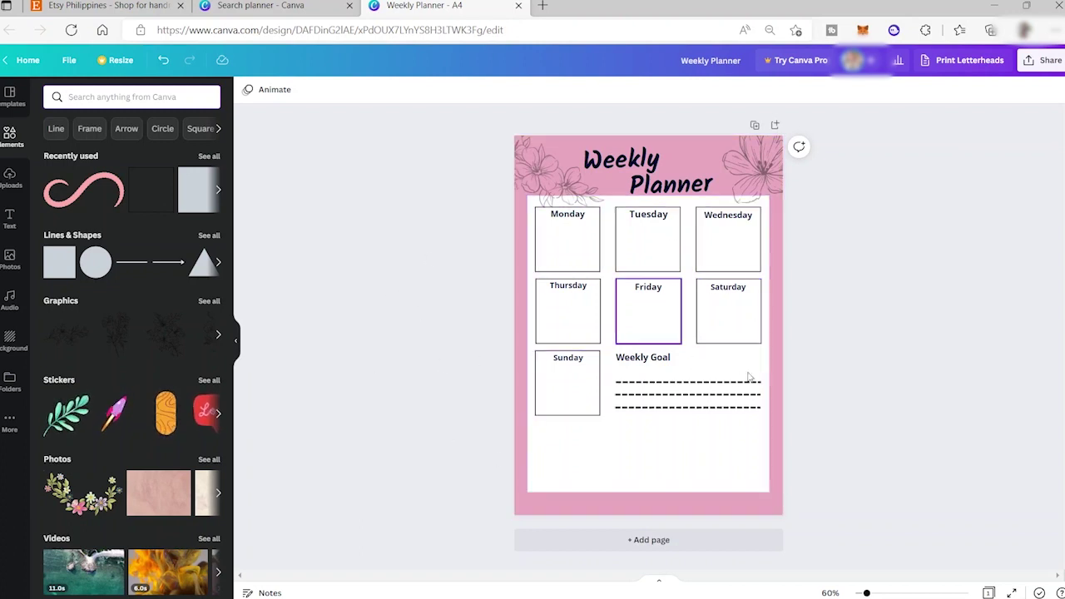
Step: Choose PDF Standard as the download file type, then switch to the Etsy tab
click(1038, 60)
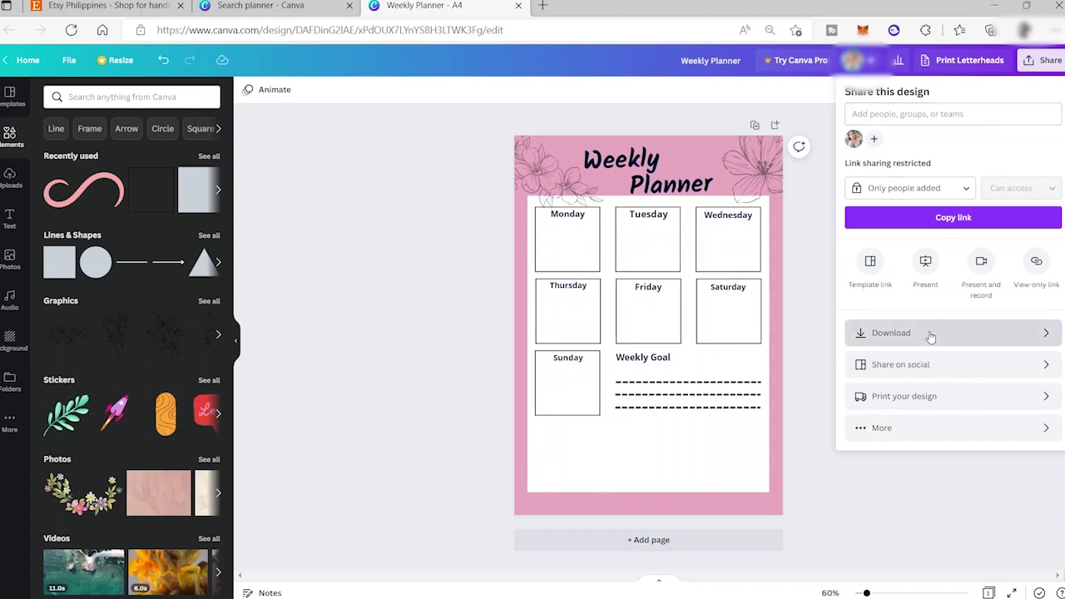
click(863, 334)
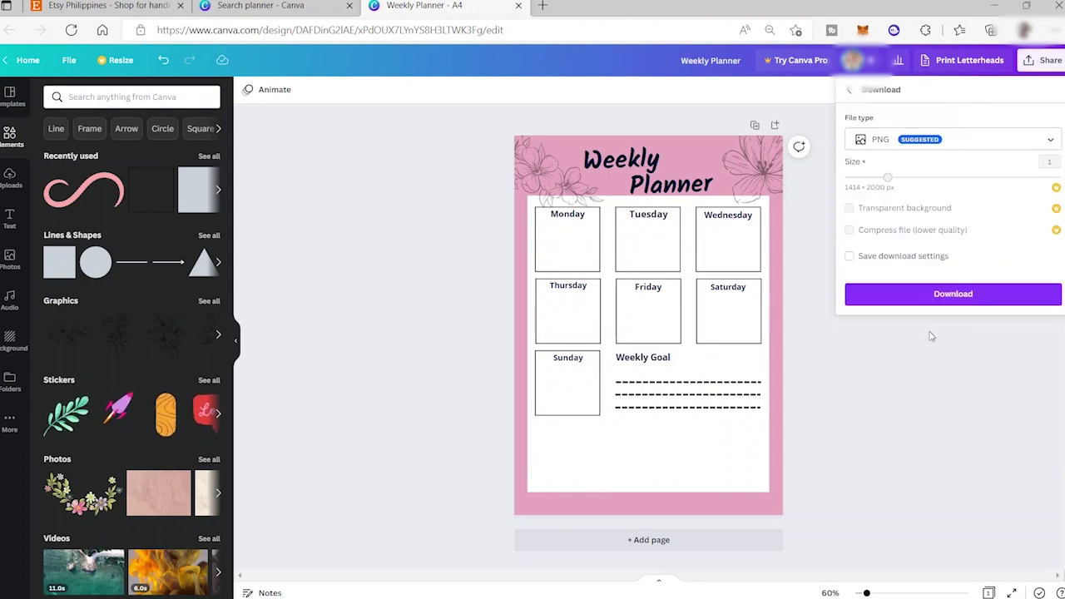
click(981, 143)
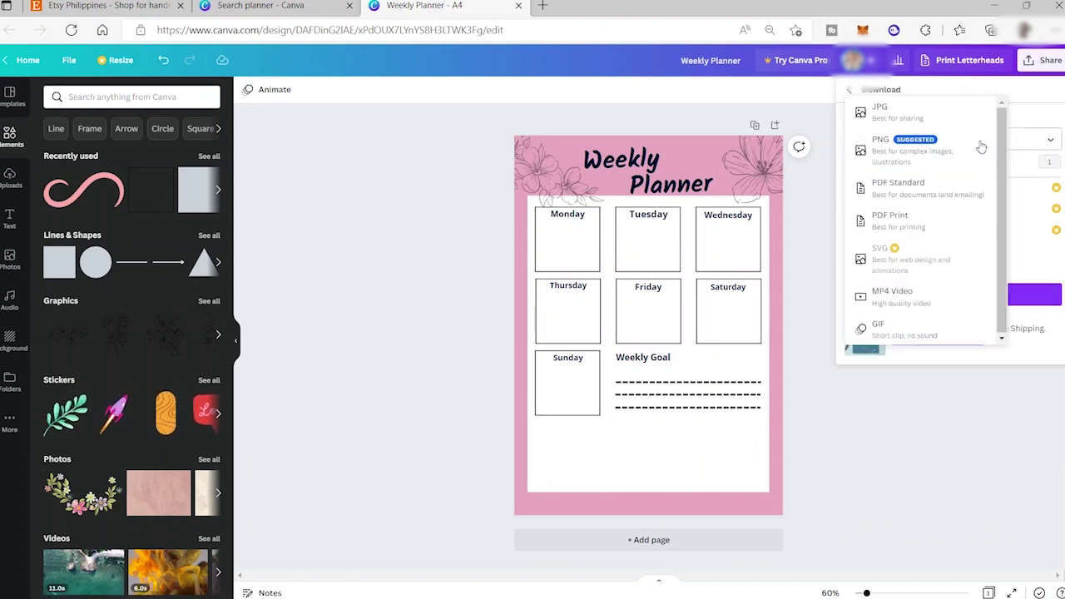
click(949, 196)
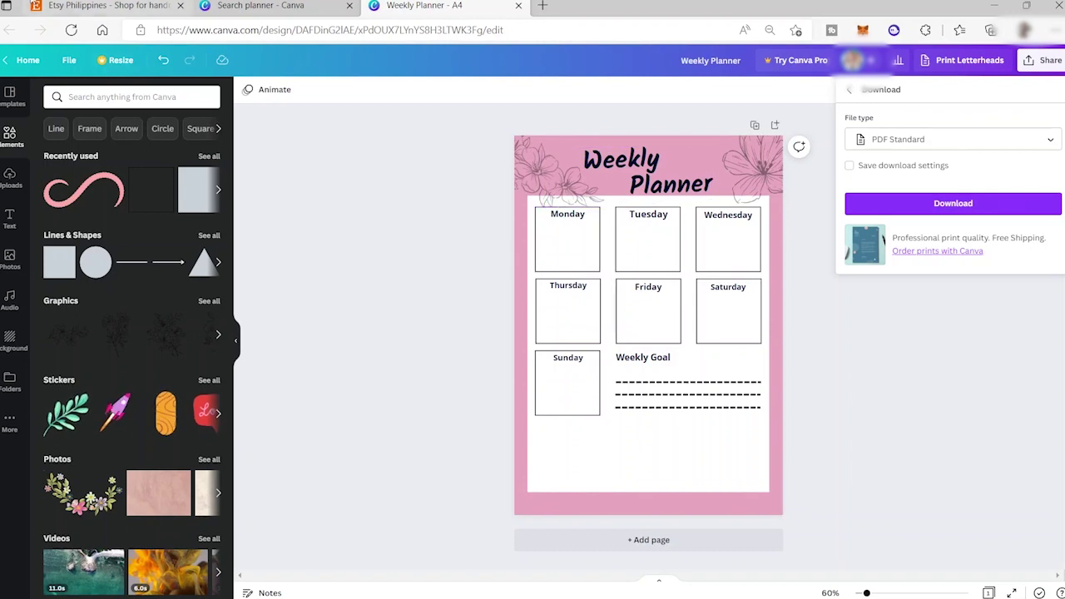
click(64, 9)
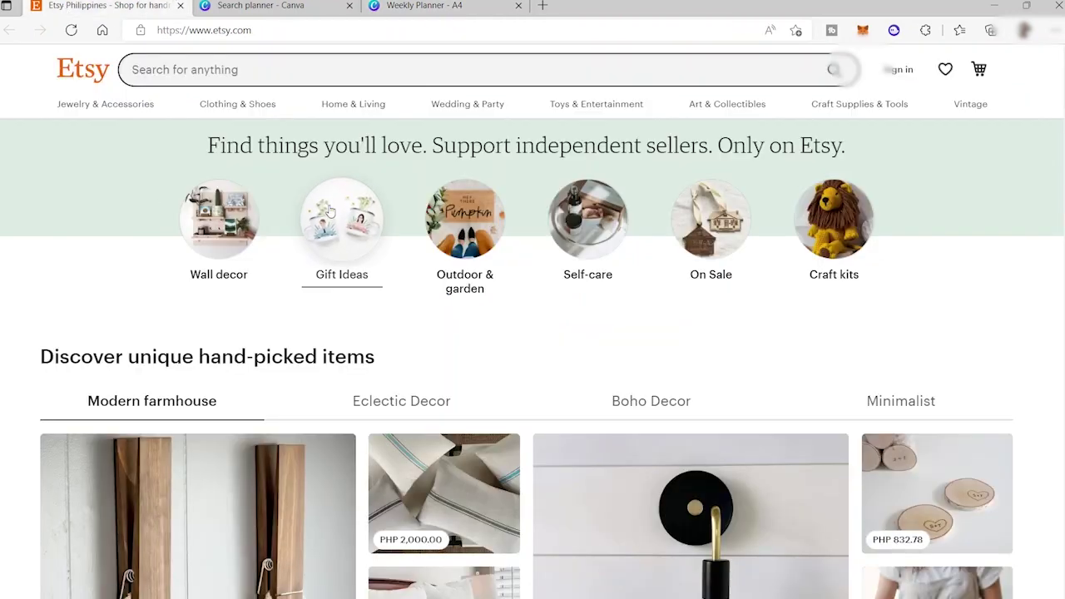